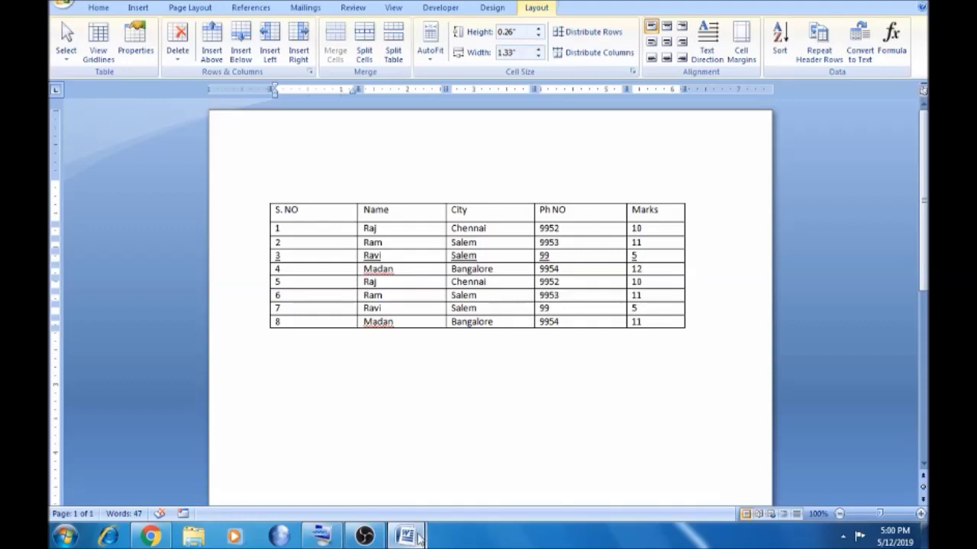
- Switch to the student table document and add an empty paragraph above the table
{"action": "mouse_move", "coordinate": [418, 538]}
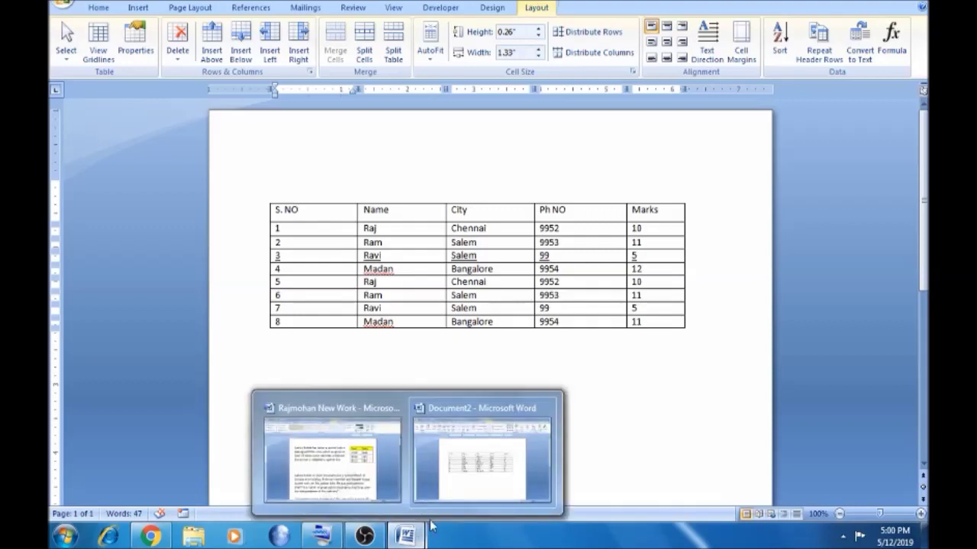
{"action": "left_click", "coordinate": [480, 462]}
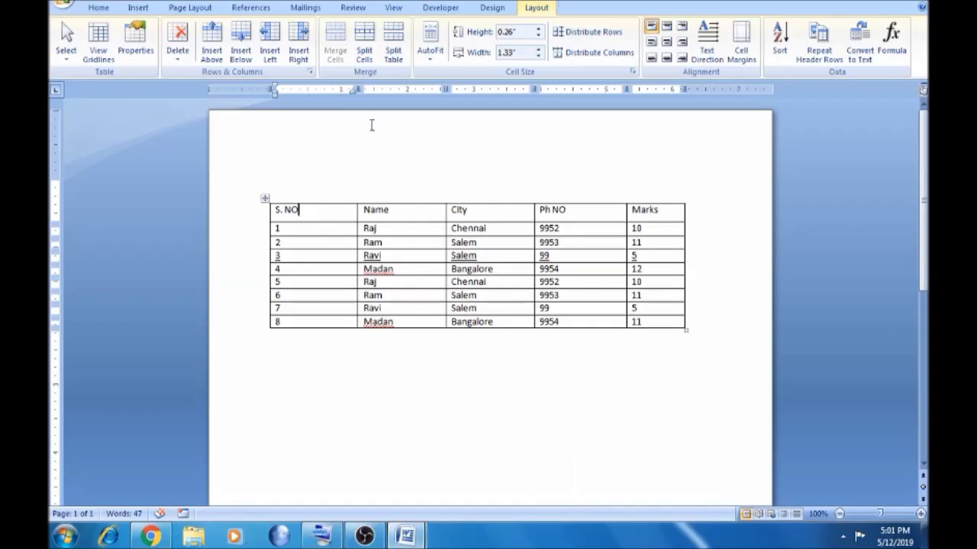
{"action": "key", "text": "ctrl+shift+Return"}
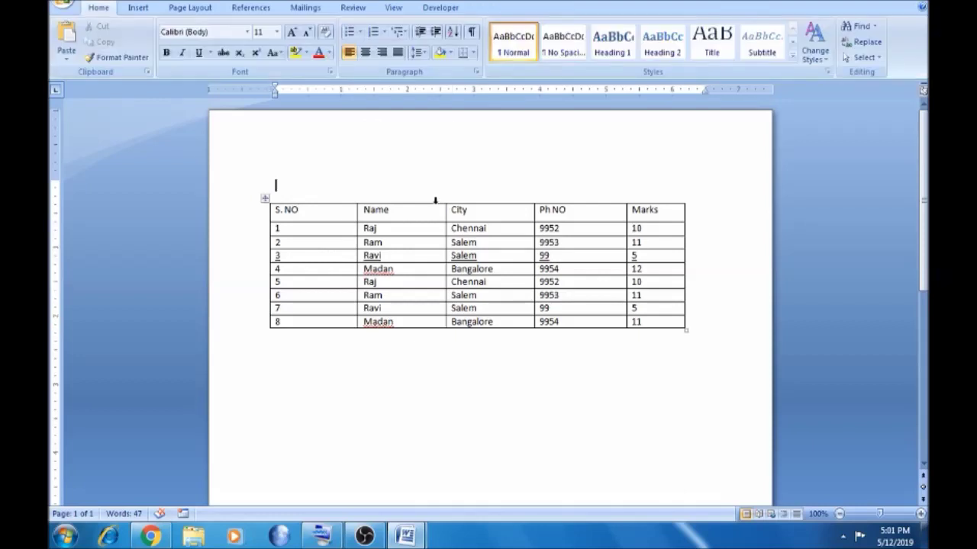
{"action": "left_click", "coordinate": [338, 232]}
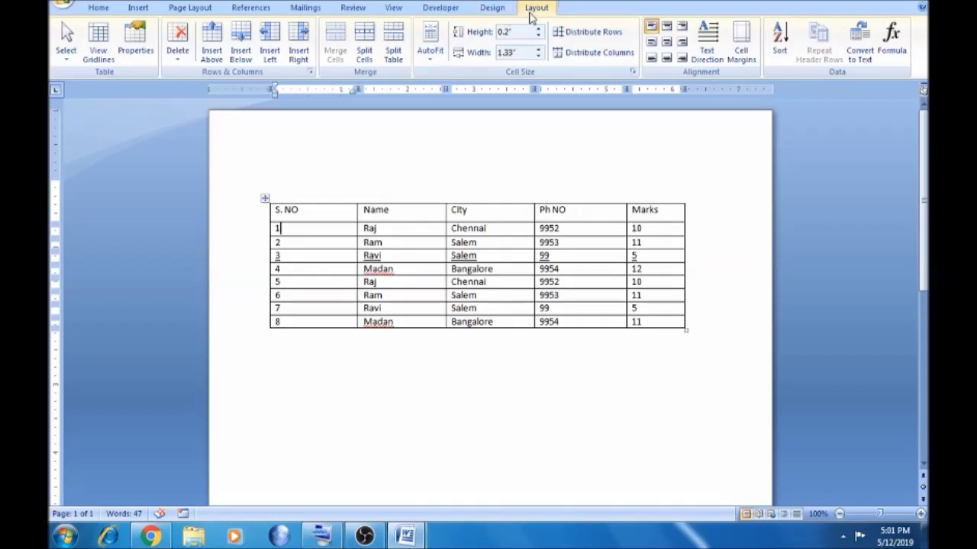
- Insert a blank row above the S. NO header row and start typing the title in it
{"action": "left_click", "coordinate": [312, 212]}
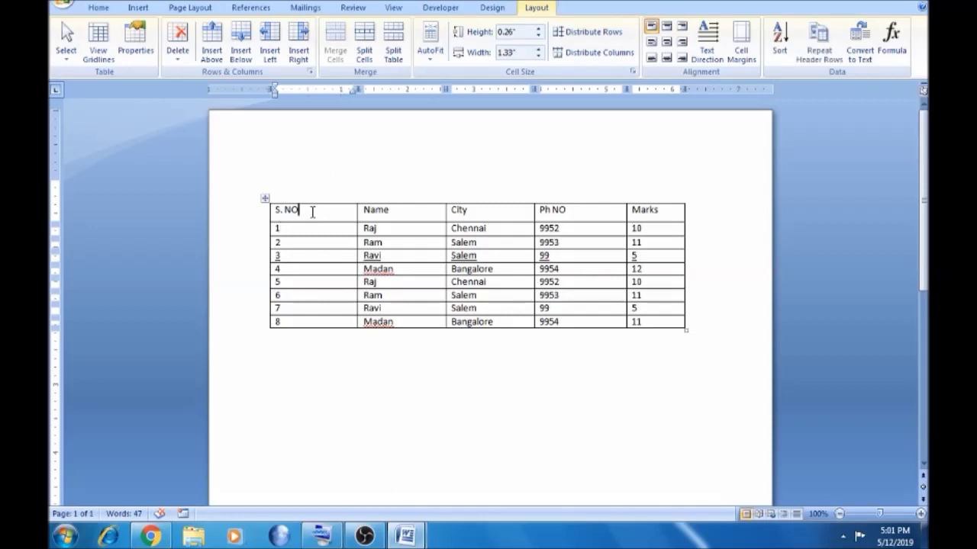
{"action": "right_click", "coordinate": [313, 214]}
{"action": "mouse_move", "coordinate": [349, 269]}
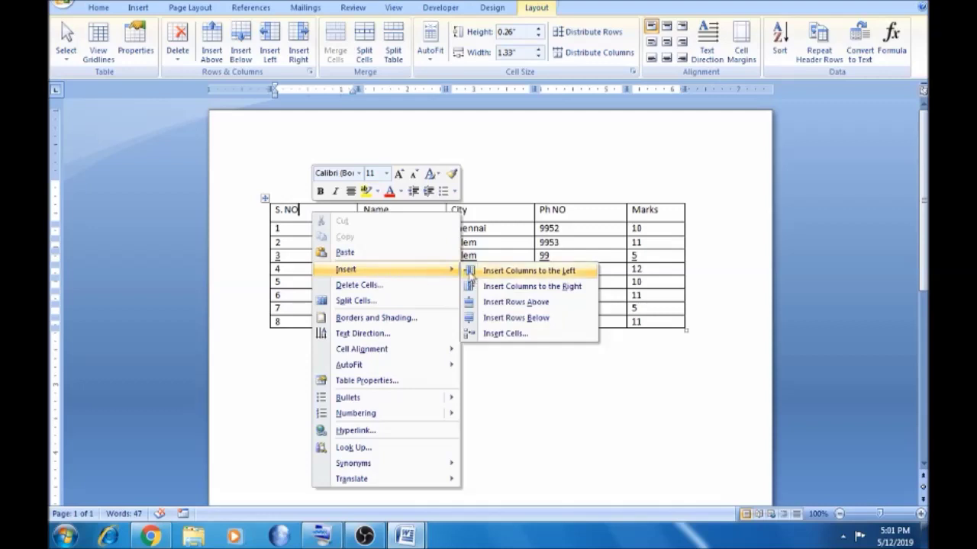
{"action": "left_click", "coordinate": [492, 304]}
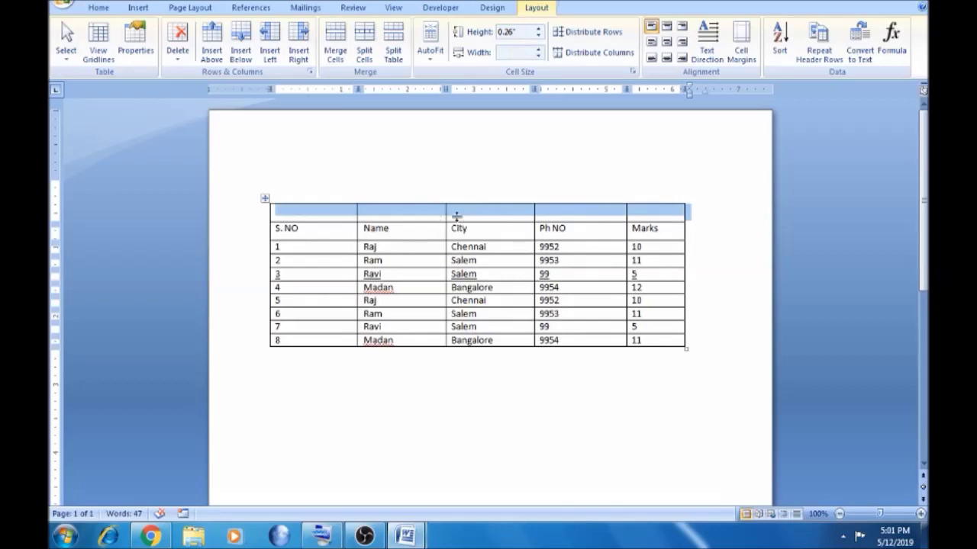
{"action": "left_click", "coordinate": [343, 211]}
{"action": "type", "text": "st"}
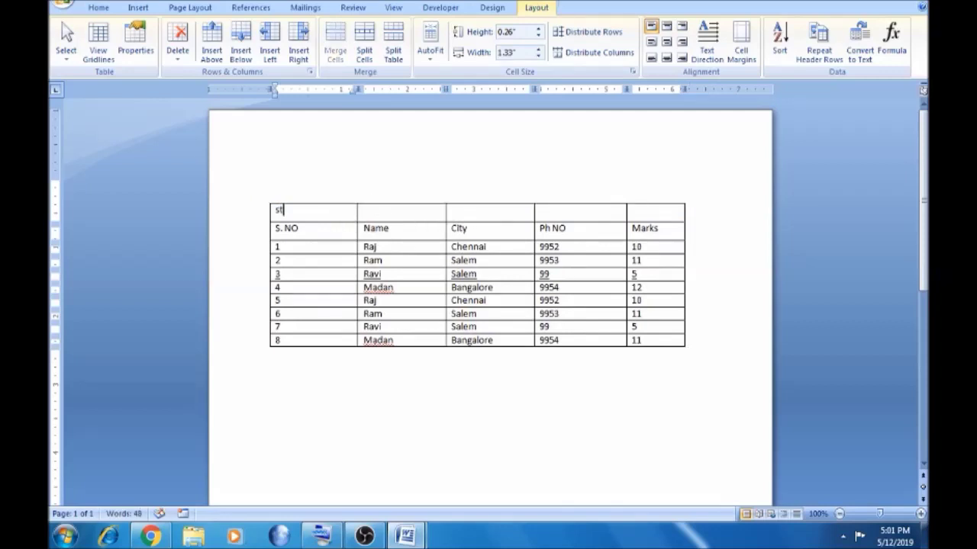
{"action": "type", "text": "den"}
- Type 'Student score card' in the new top cell, using the On-Screen Keyboard for missing letters
{"action": "key", "text": "BackSpace"}
{"action": "key", "text": "BackSpace"}
{"action": "key", "text": "BackSpace"}
{"action": "left_click", "coordinate": [321, 536]}
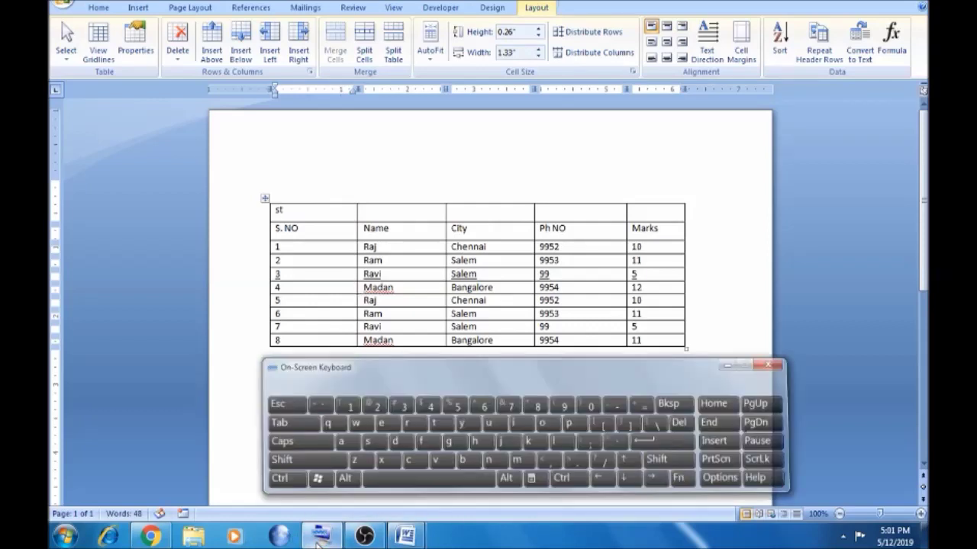
{"action": "left_click", "coordinate": [503, 418]}
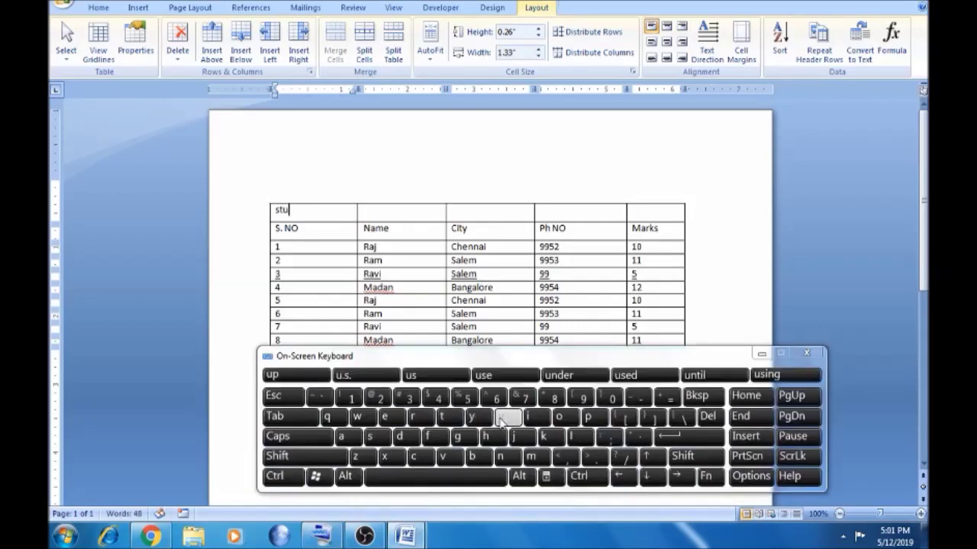
{"action": "left_click", "coordinate": [400, 435]}
{"action": "left_click", "coordinate": [389, 418]}
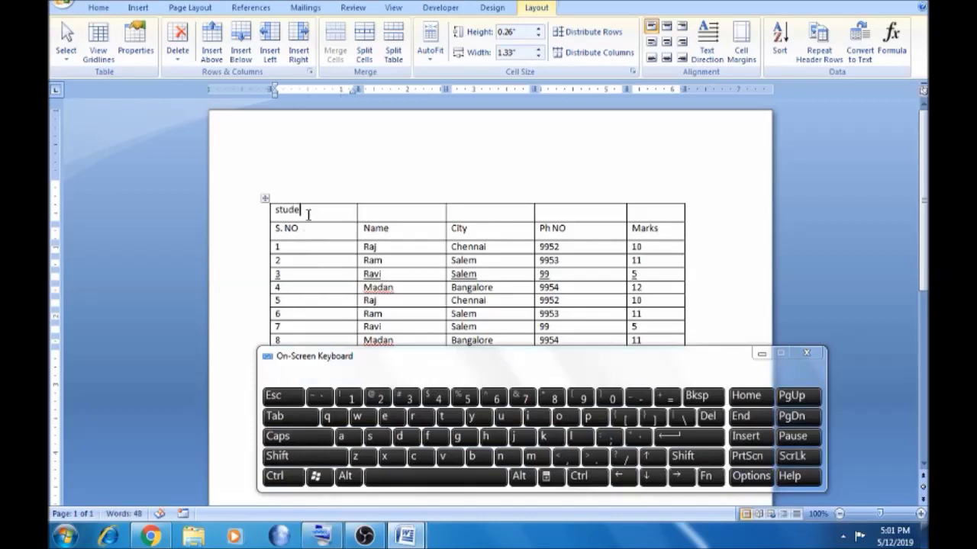
{"action": "type", "text": "nt"}
{"action": "left_click", "coordinate": [760, 354]}
{"action": "type", "text": "score card"}
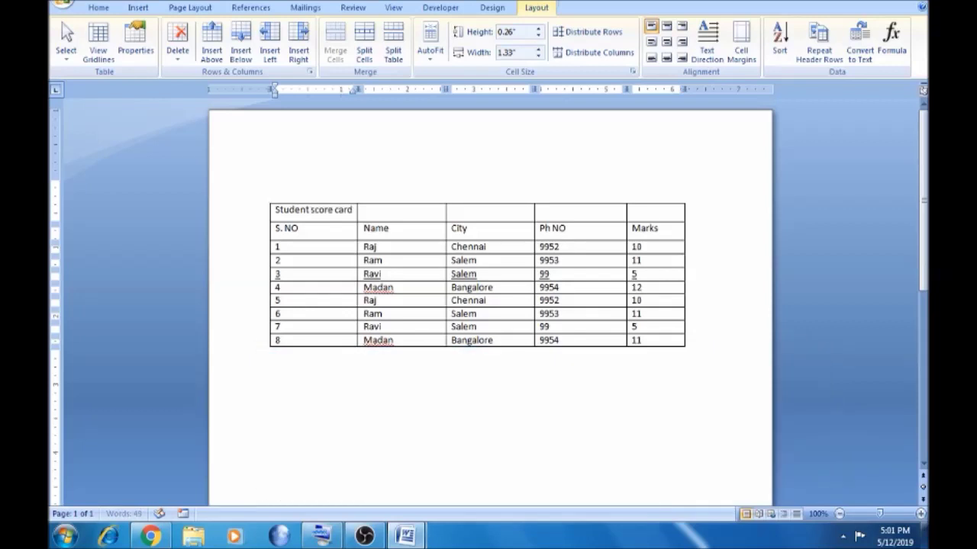
{"action": "left_click", "coordinate": [471, 300]}
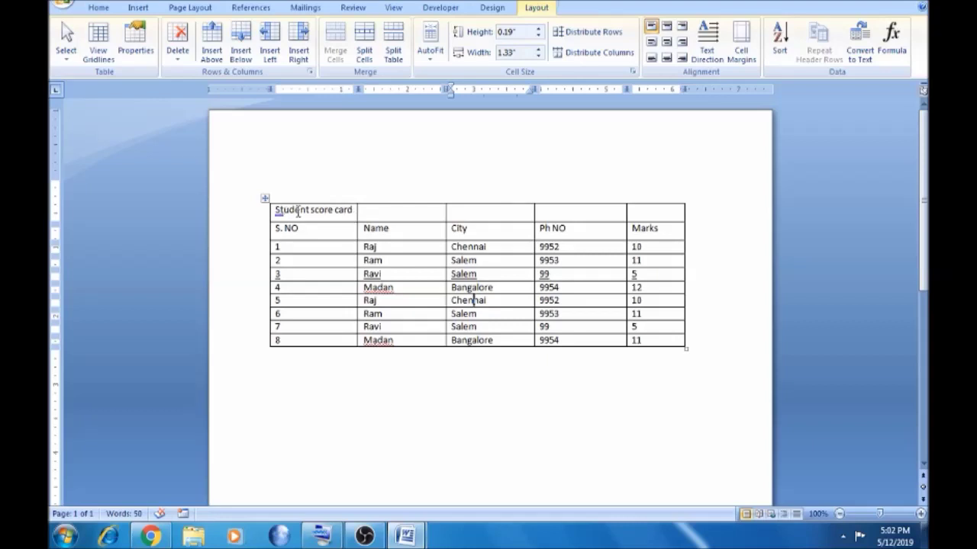
{"action": "left_click_drag", "start_coordinate": [276, 211], "coordinate": [647, 216]}
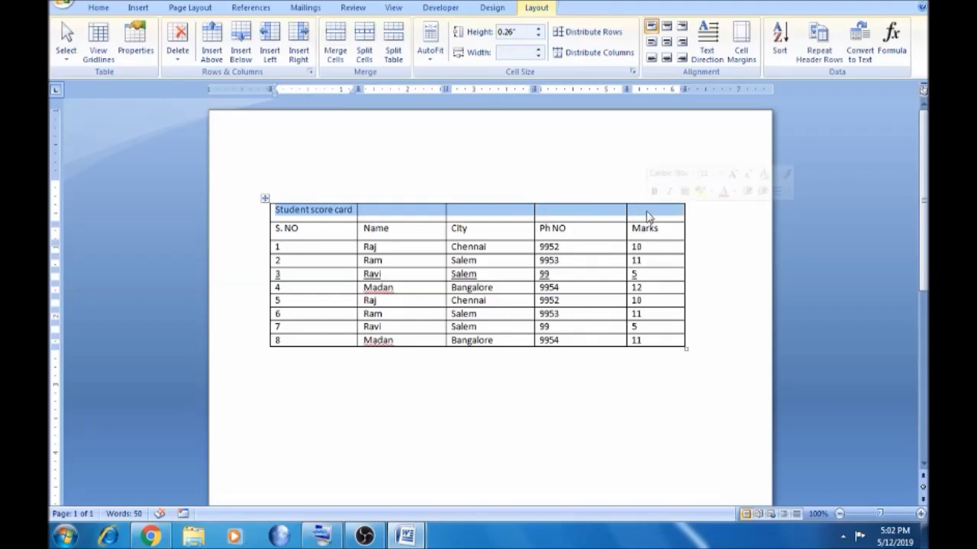
- Merge the top row's cells into one and select the 'Student score card' title text
{"action": "left_click", "coordinate": [334, 64]}
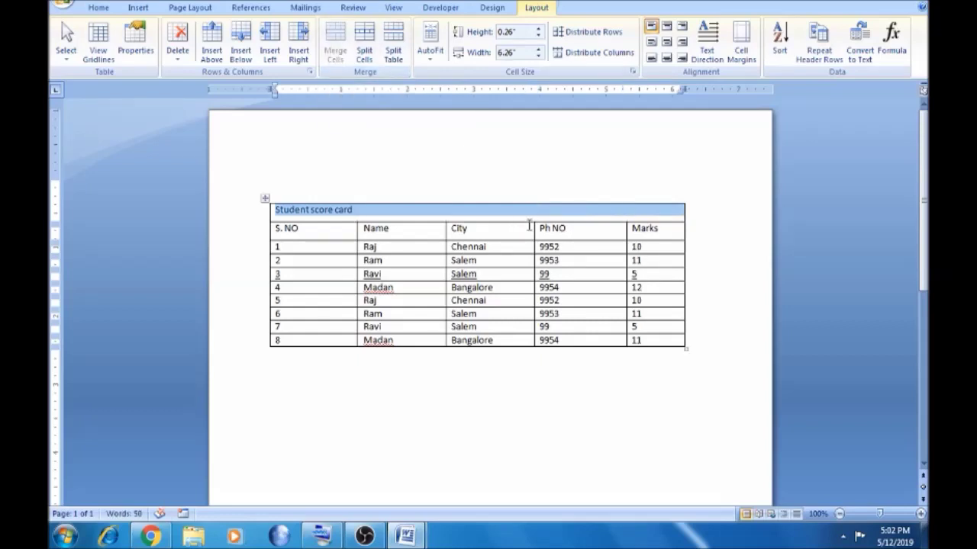
{"action": "left_click", "coordinate": [303, 298]}
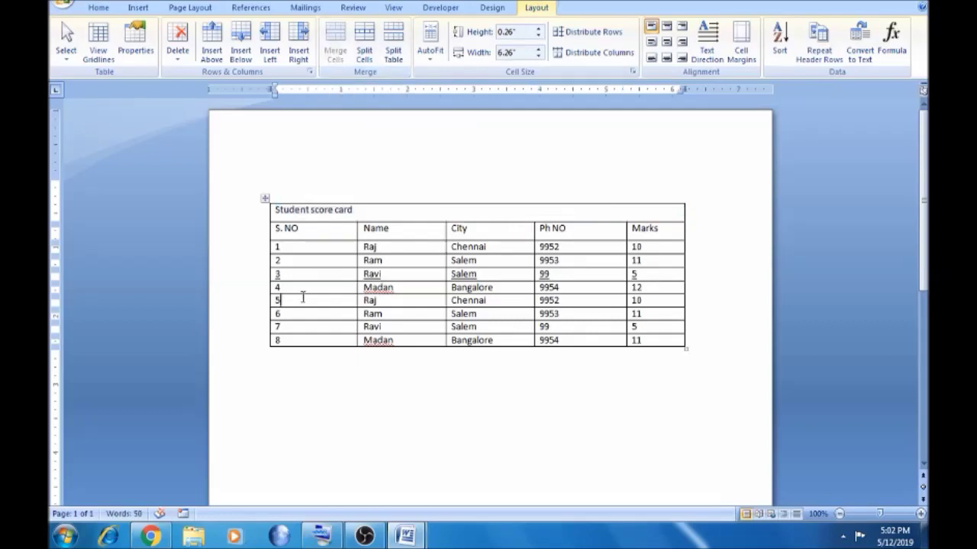
{"action": "left_click", "coordinate": [370, 214]}
{"action": "key", "text": "ctrl+a"}
{"action": "left_click", "coordinate": [359, 212]}
{"action": "key", "text": "ctrl+shift+Left"}
{"action": "key", "text": "ctrl+shift+Left"}
{"action": "key", "text": "ctrl+shift+Left"}
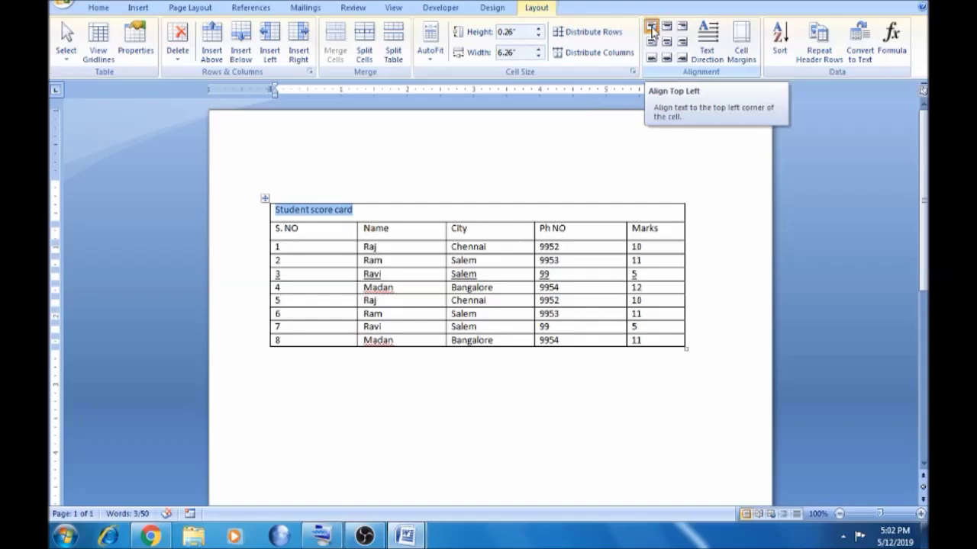
- Make the title row about 1 inch tall and set the title to Align Center
{"action": "left_click", "coordinate": [653, 30]}
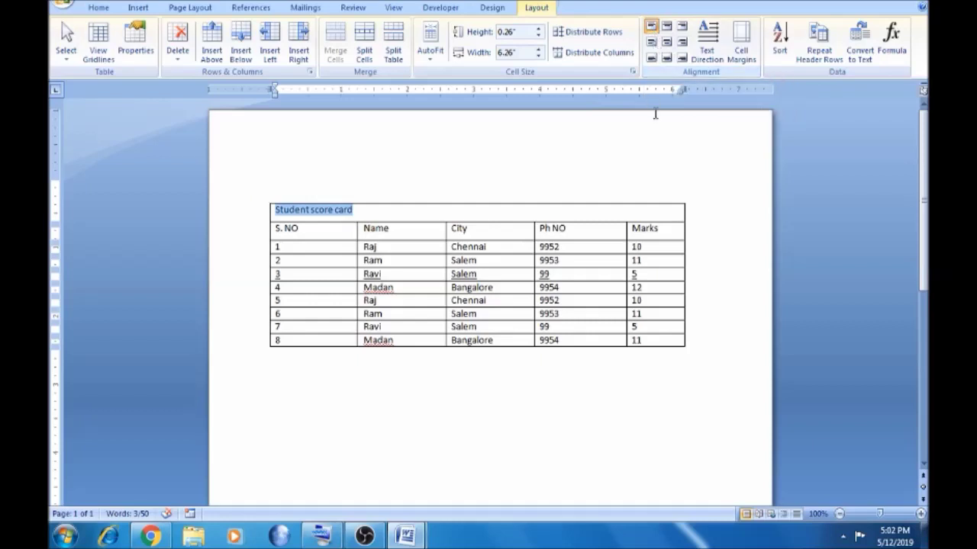
{"action": "left_click", "coordinate": [668, 29]}
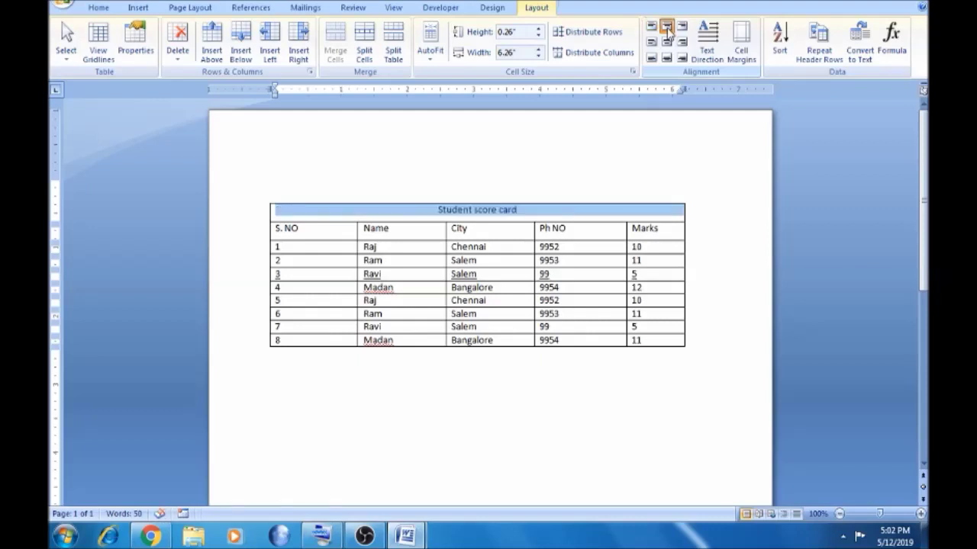
{"action": "left_click", "coordinate": [682, 28]}
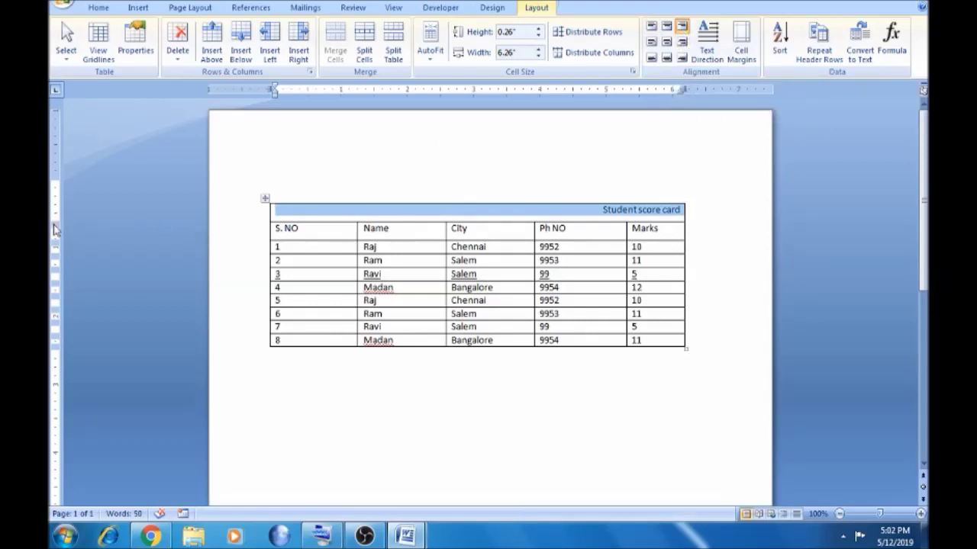
{"action": "left_click_drag", "start_coordinate": [54, 221], "coordinate": [54, 272]}
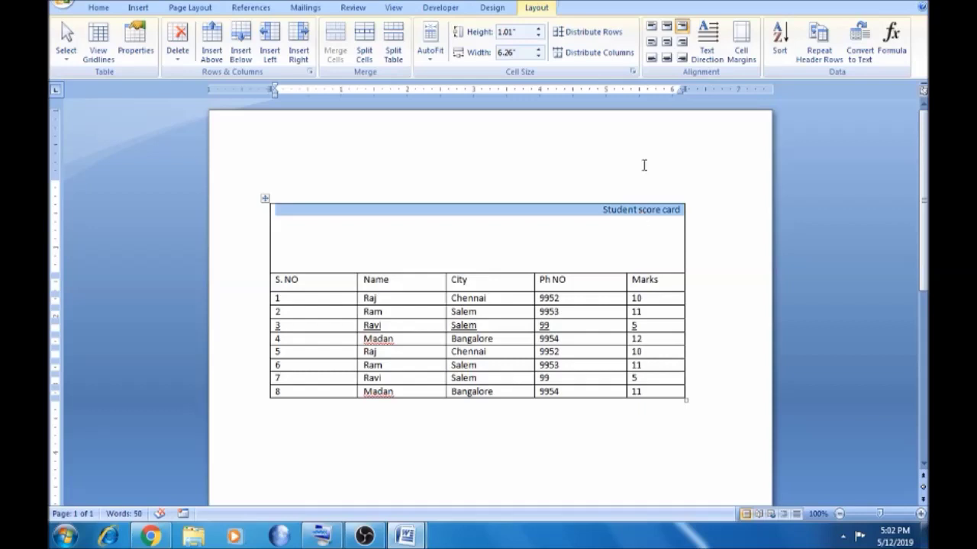
{"action": "left_click", "coordinate": [682, 44]}
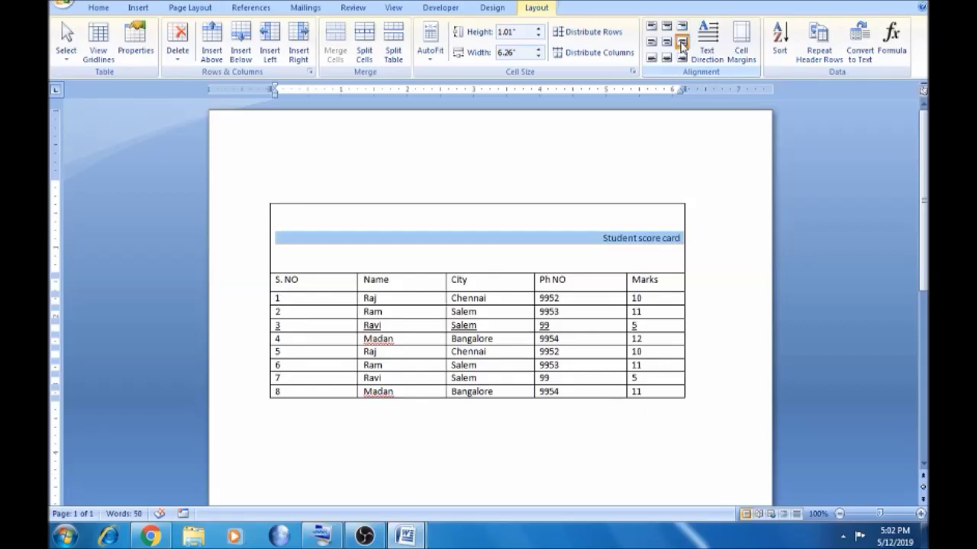
{"action": "left_click", "coordinate": [667, 43]}
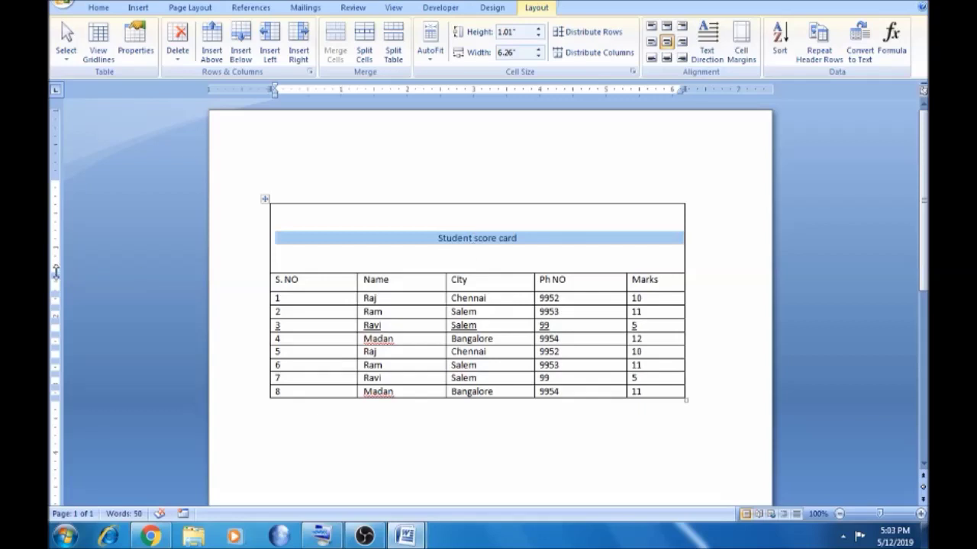
- Shorten the title row to 0.64" and select the 'Student score card' text
{"action": "left_click_drag", "start_coordinate": [56, 271], "coordinate": [59, 246]}
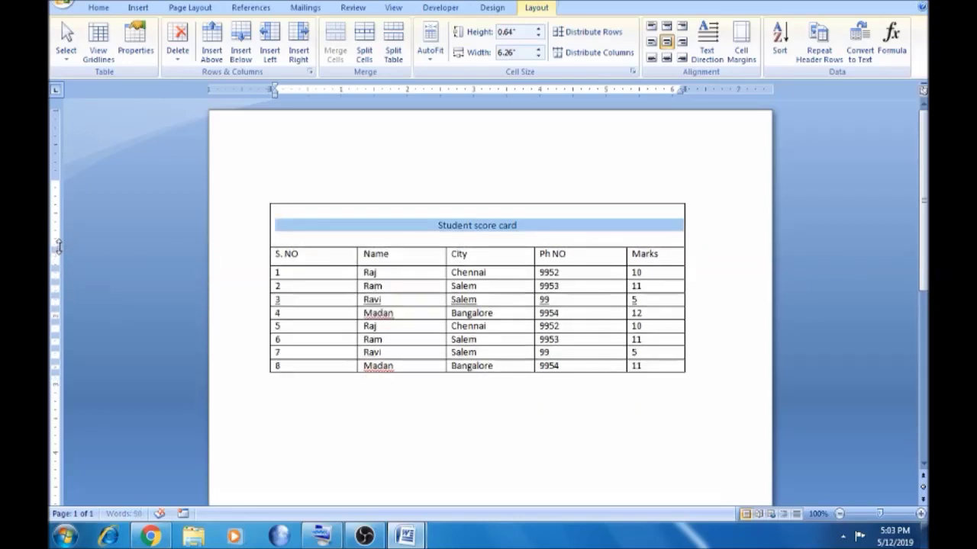
{"action": "left_click", "coordinate": [531, 223]}
{"action": "left_click_drag", "start_coordinate": [528, 223], "coordinate": [441, 228]}
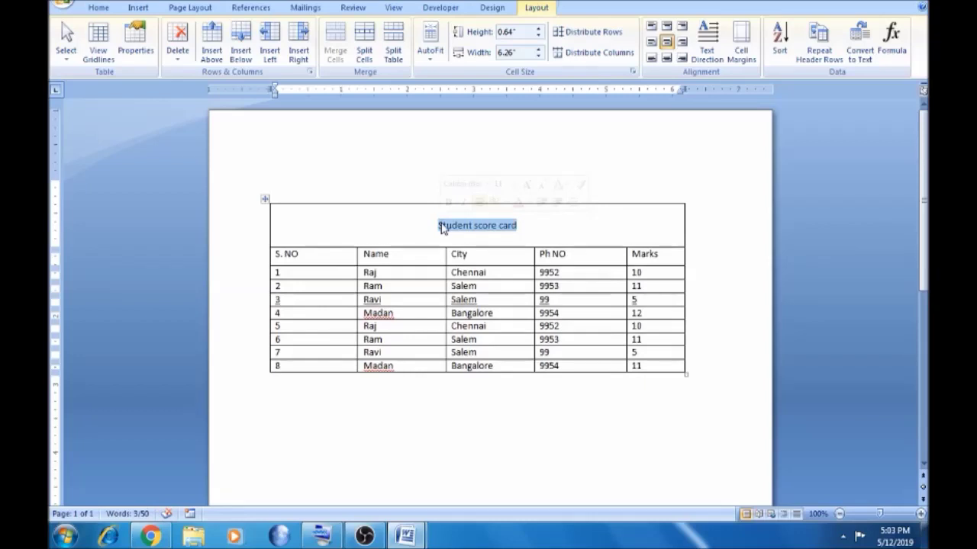
{"action": "left_click", "coordinate": [97, 8]}
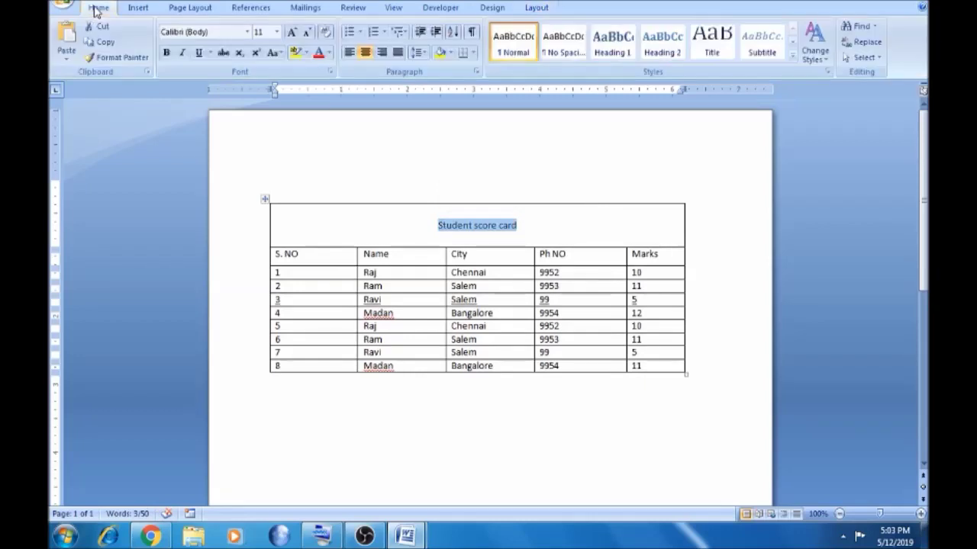
{"action": "left_click", "coordinate": [278, 32]}
{"action": "left_click", "coordinate": [279, 34]}
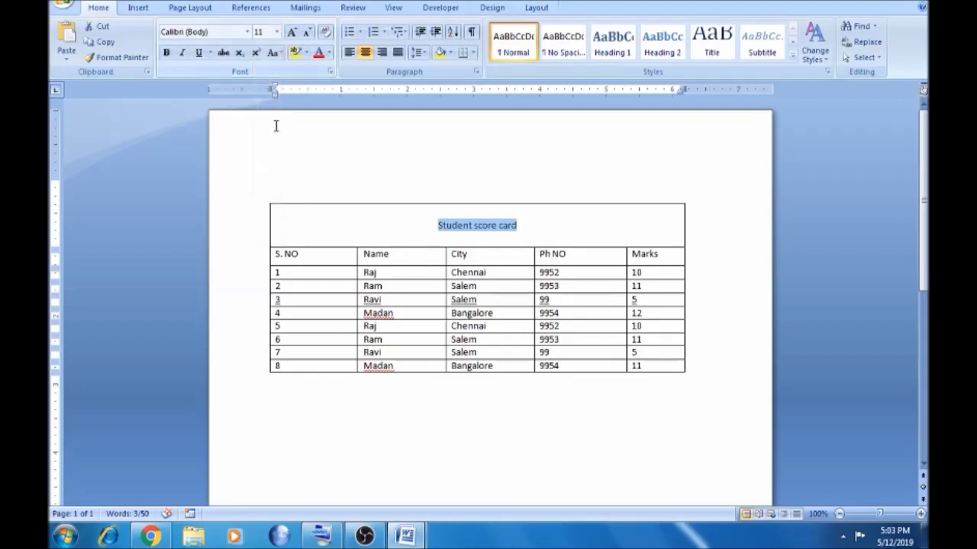
{"action": "left_click", "coordinate": [277, 36]}
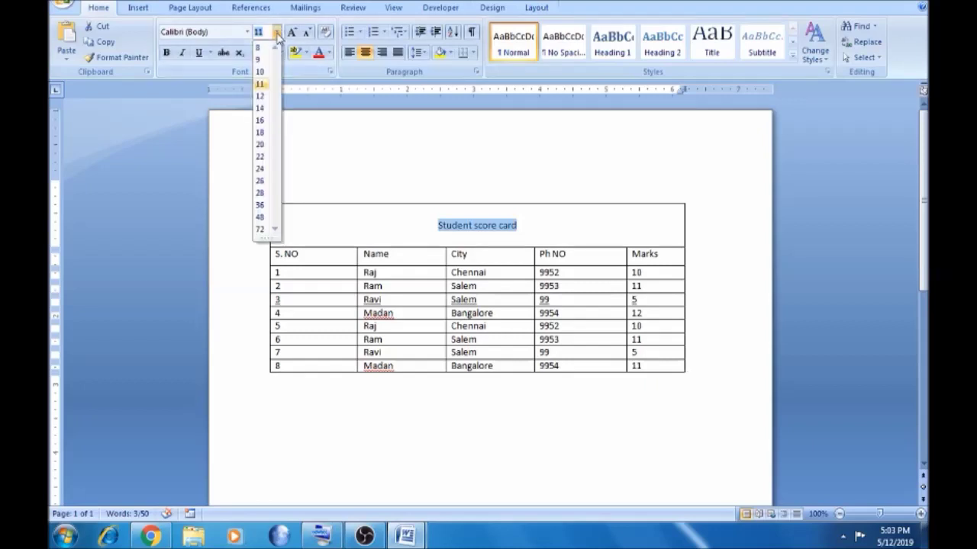
{"action": "left_click", "coordinate": [260, 207]}
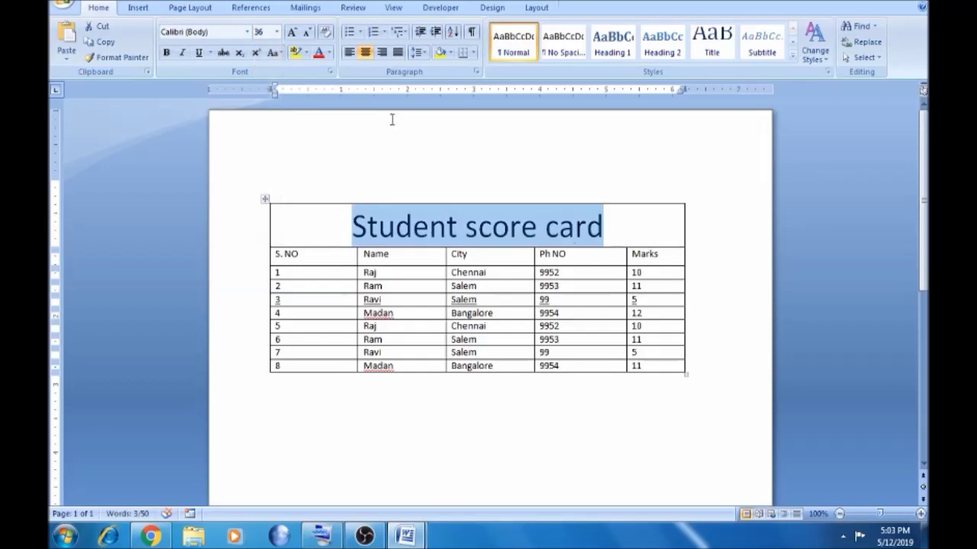
{"action": "left_click", "coordinate": [293, 55]}
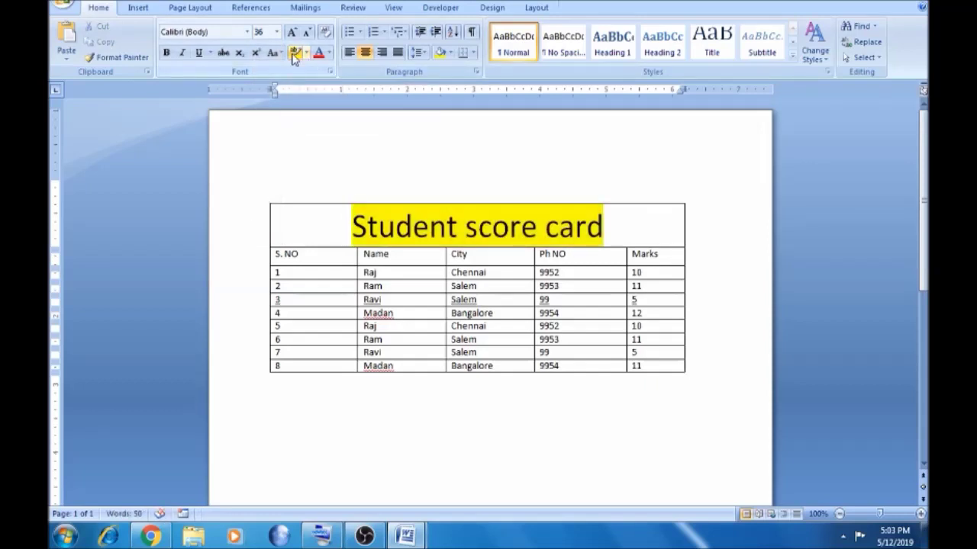
{"action": "key", "text": "ctrl+z"}
{"action": "left_click", "coordinate": [311, 229]}
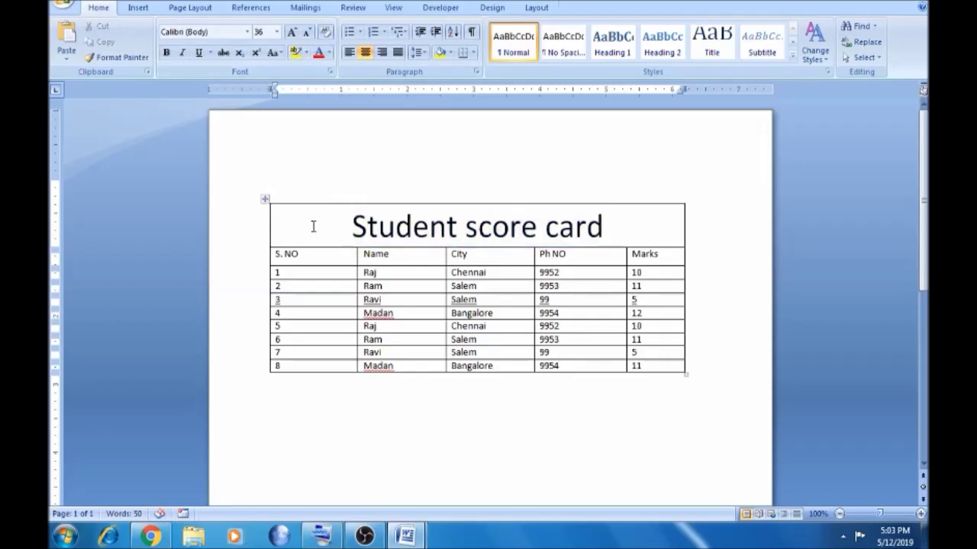
{"action": "key", "text": "shift+Right"}
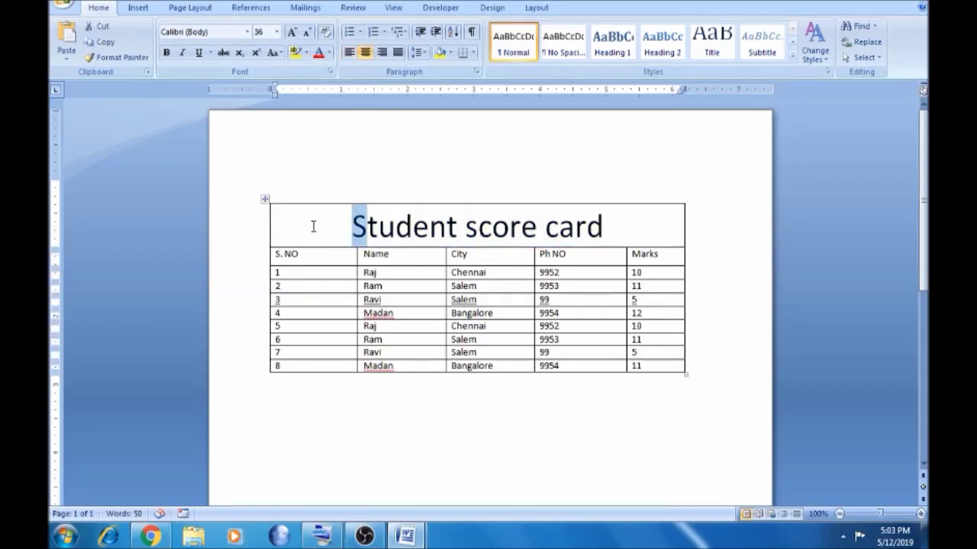
{"action": "key", "text": "shift+Right"}
{"action": "key", "text": "shift+Right"}
{"action": "key", "text": "shift+Right"}
{"action": "key", "text": "shift+Down"}
{"action": "key", "text": "shift+Down"}
{"action": "key", "text": "shift+Down"}
{"action": "key", "text": "shift+Up"}
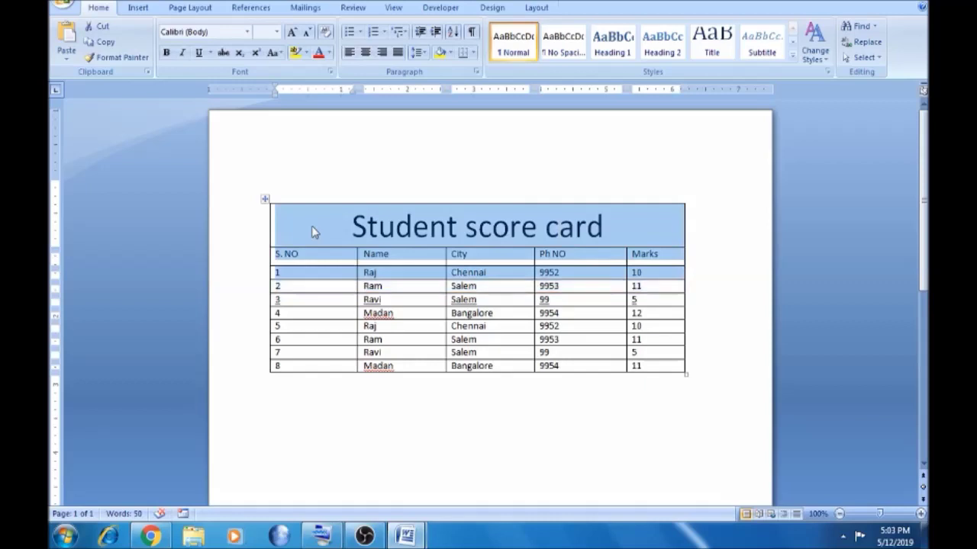
{"action": "key", "text": "shift+Up"}
{"action": "key", "text": "shift+Up"}
{"action": "key", "text": "shift+Right"}
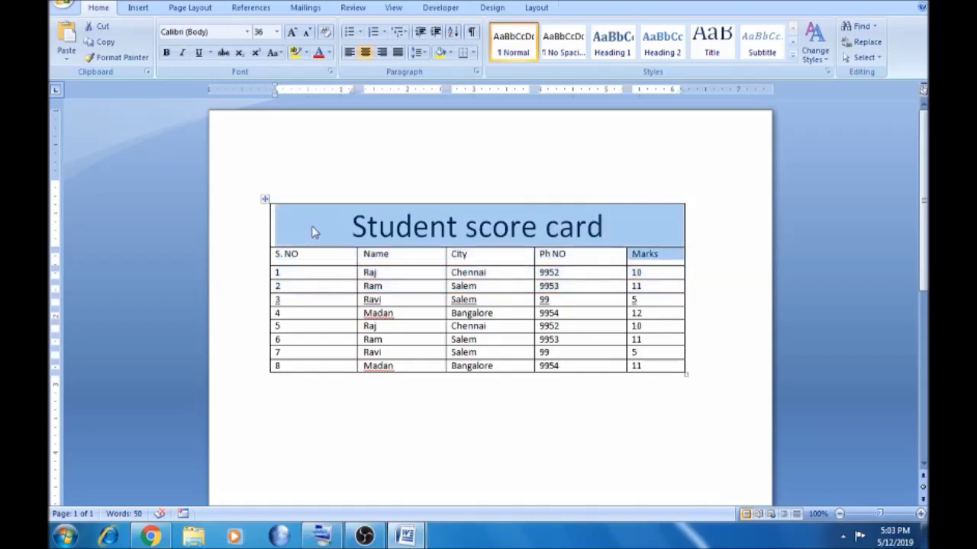
{"action": "key", "text": "shift+Left"}
{"action": "left_click", "coordinate": [313, 227]}
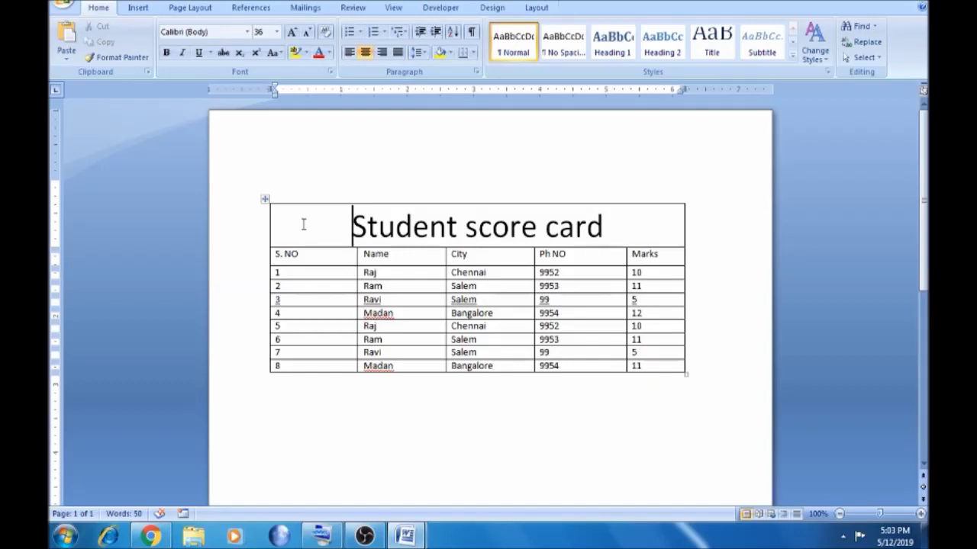
{"action": "left_click_drag", "start_coordinate": [289, 223], "coordinate": [675, 234]}
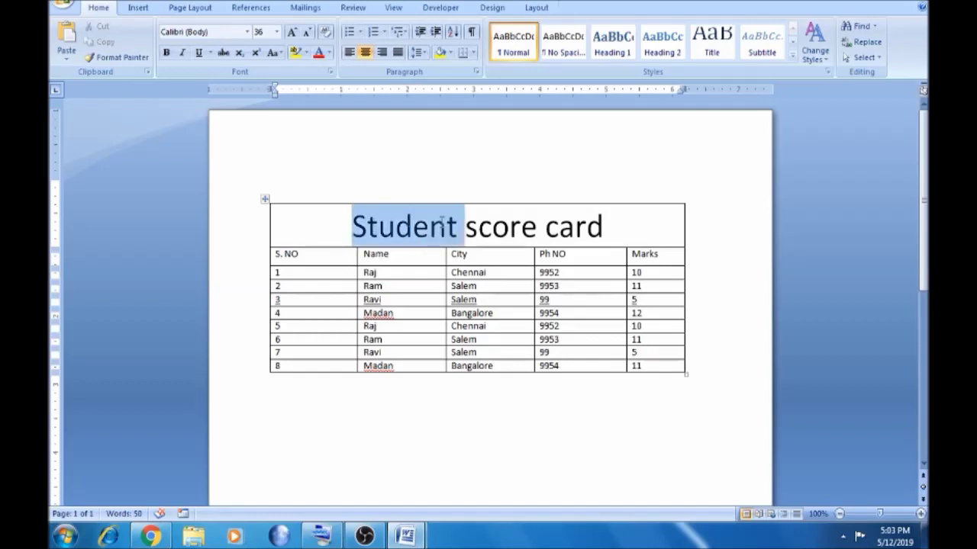
- Color the 'Student score card' text red and give the title cell yellow shading
{"action": "triple_click", "coordinate": [678, 238]}
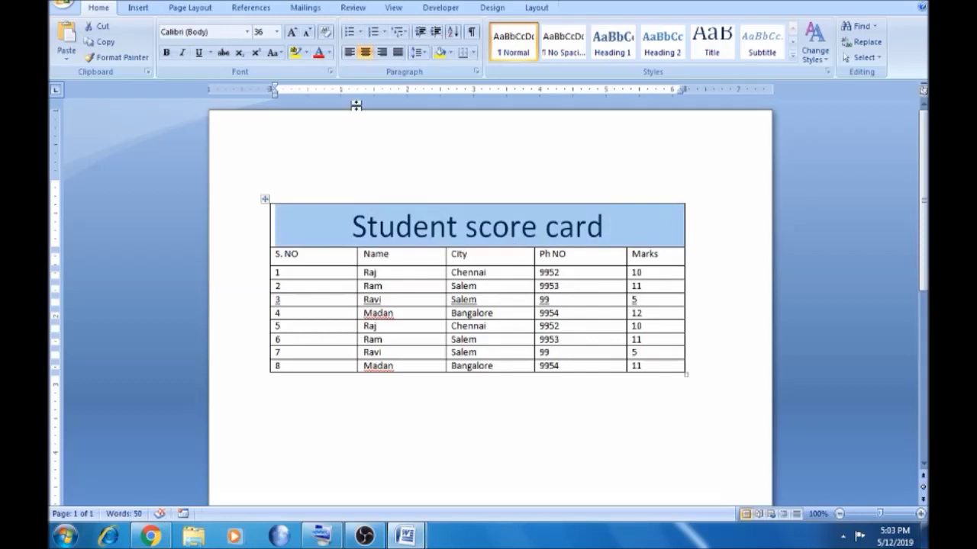
{"action": "left_click", "coordinate": [318, 61]}
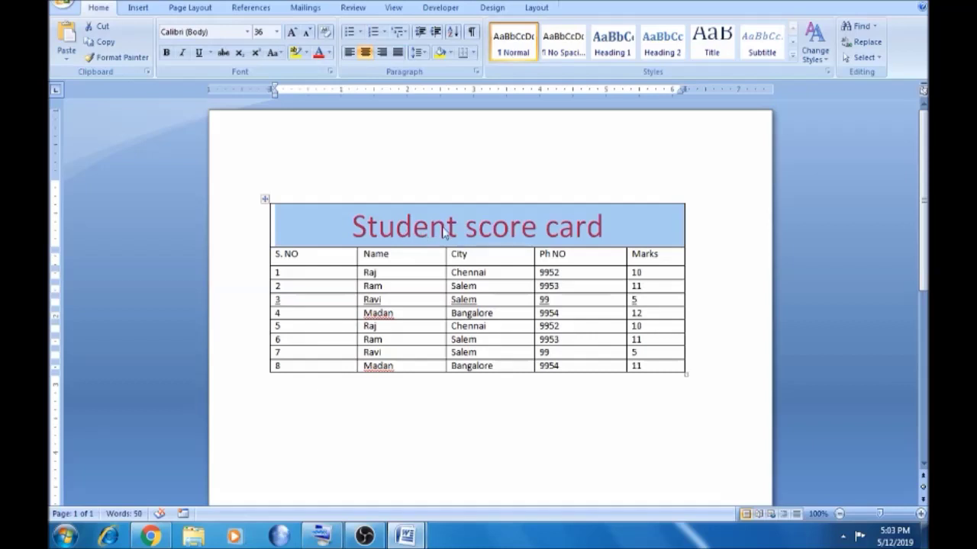
{"action": "left_click", "coordinate": [295, 54]}
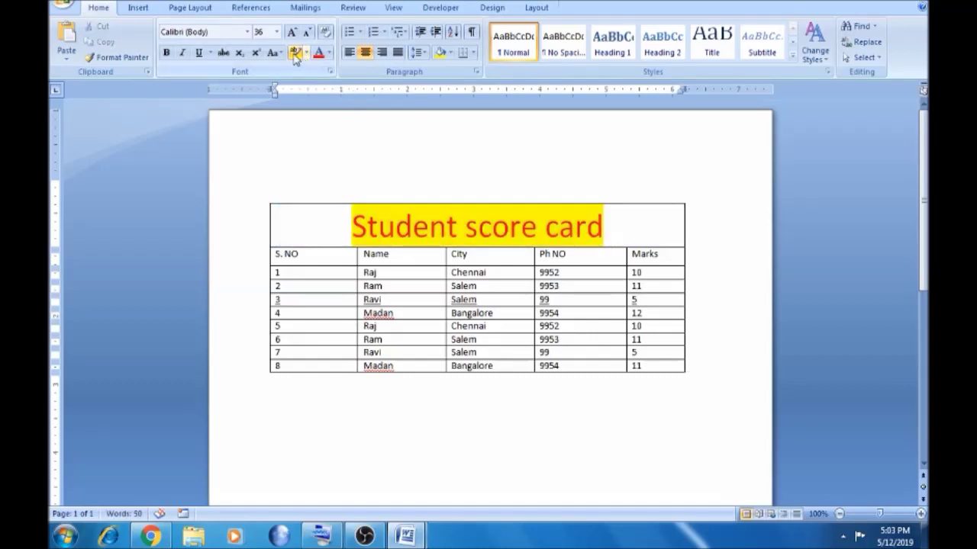
{"action": "key", "text": "ctrl+z"}
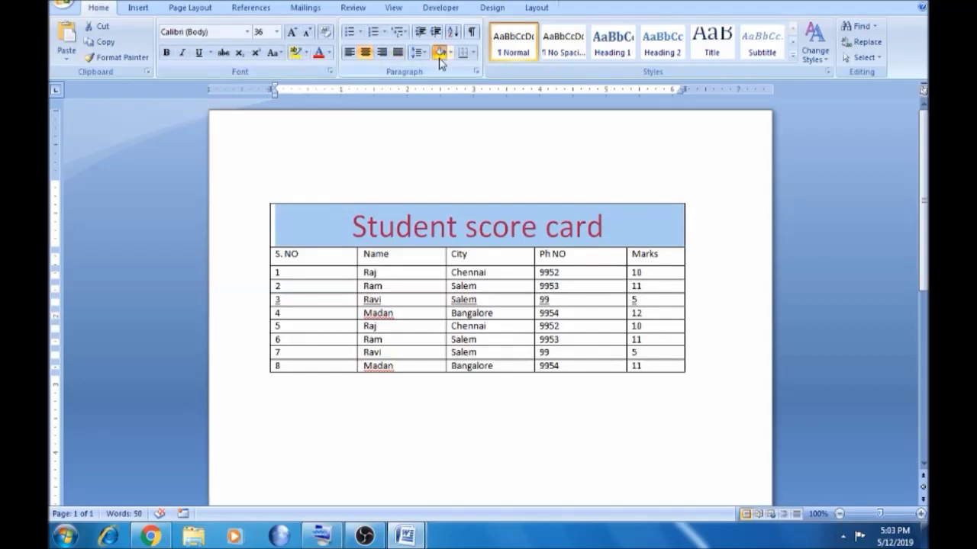
{"action": "left_click", "coordinate": [440, 58]}
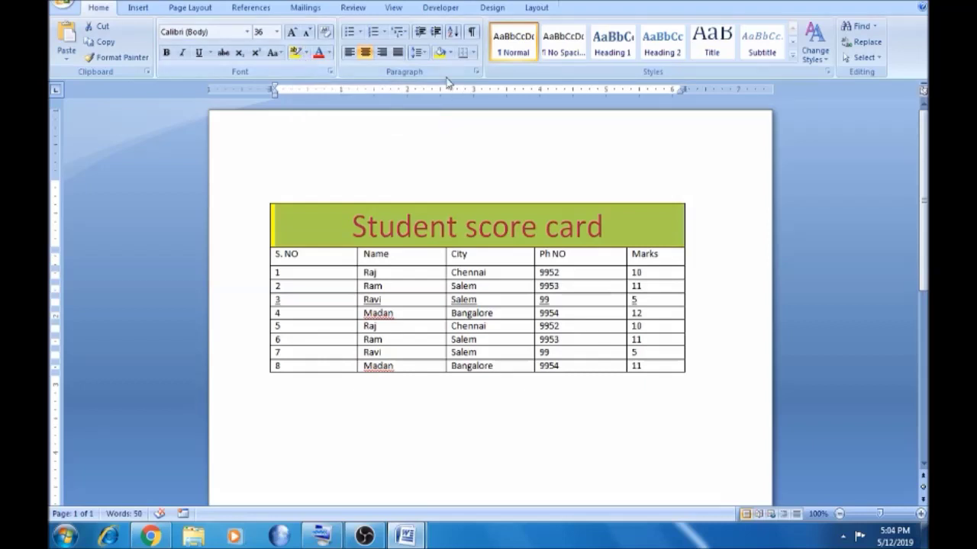
{"action": "left_click", "coordinate": [384, 287]}
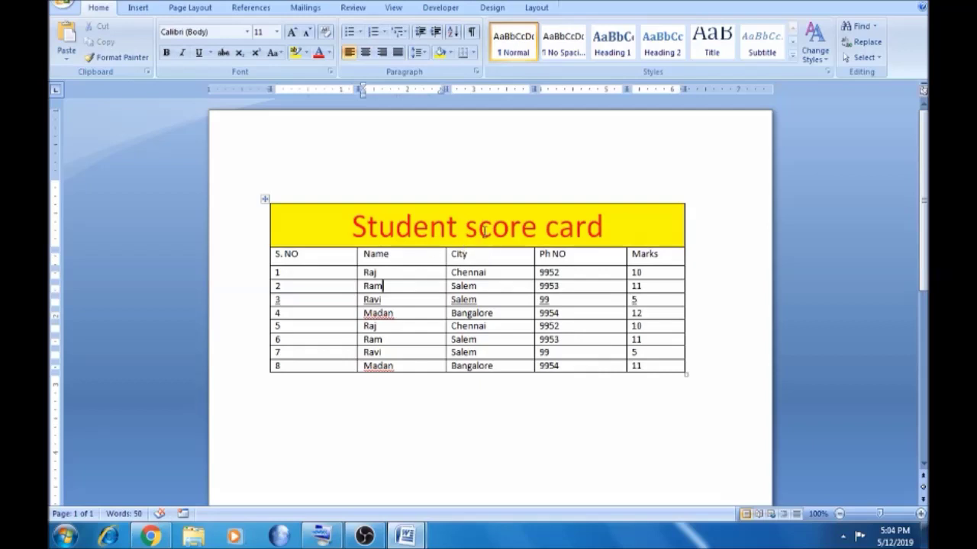
{"action": "left_click", "coordinate": [263, 220]}
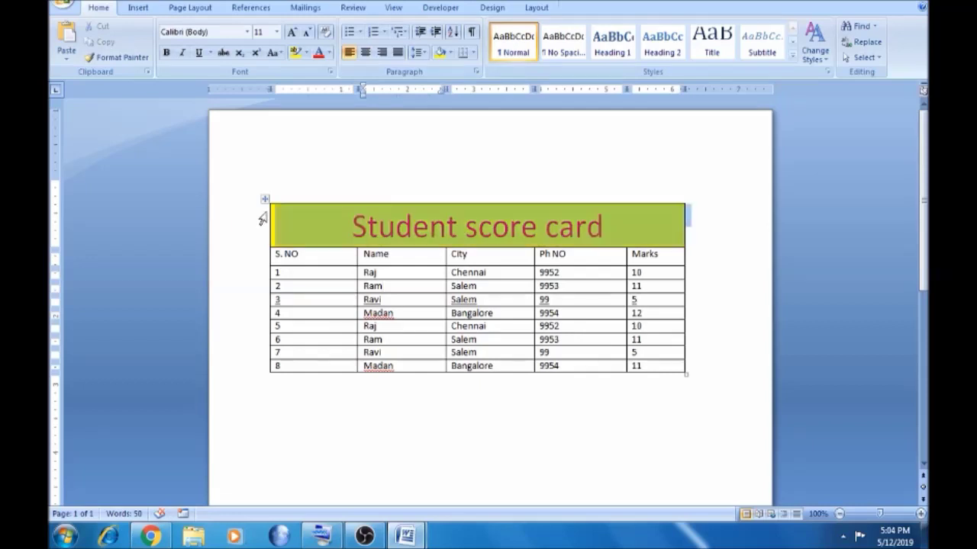
{"action": "left_click", "coordinate": [286, 273]}
- Insert a blank column to the left of the '1' cell in the score card table
{"action": "right_click", "coordinate": [286, 273]}
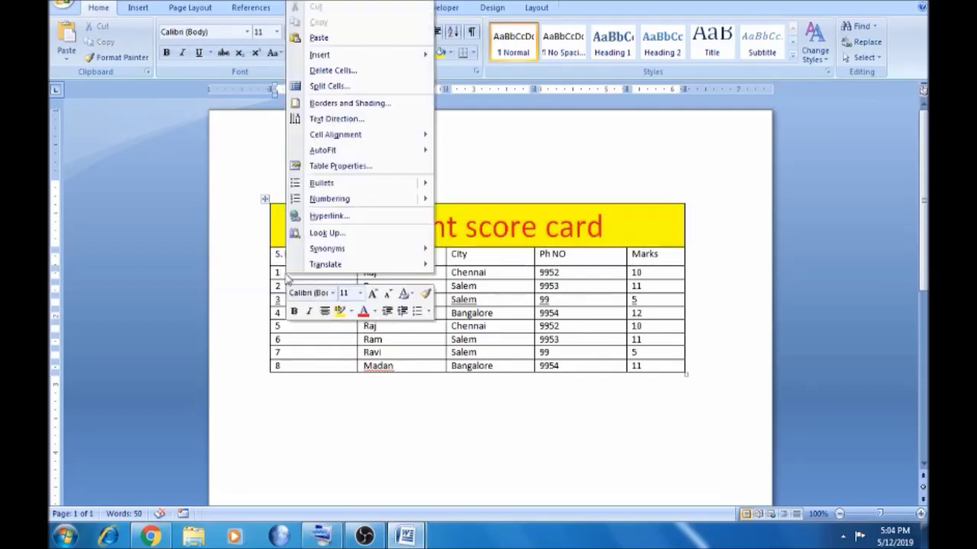
{"action": "mouse_move", "coordinate": [372, 136]}
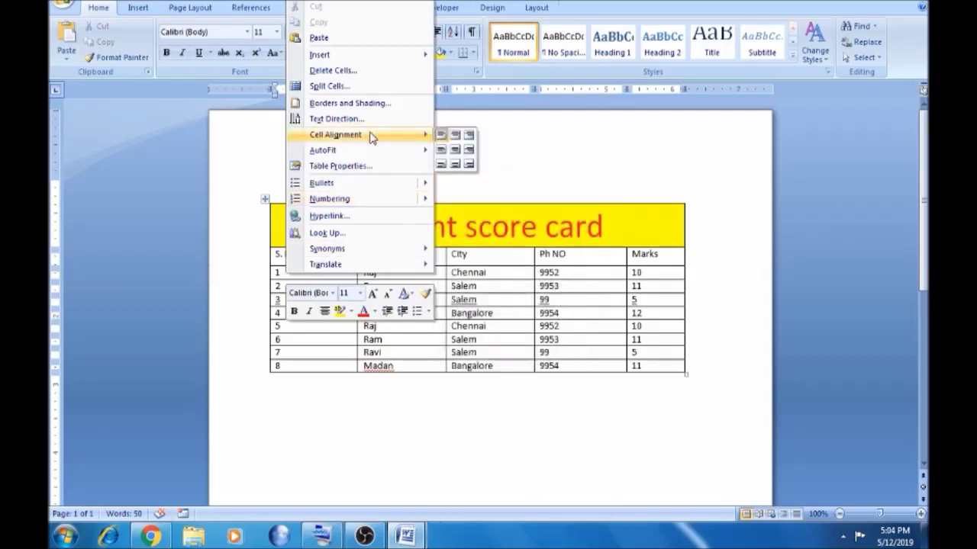
{"action": "mouse_move", "coordinate": [372, 61]}
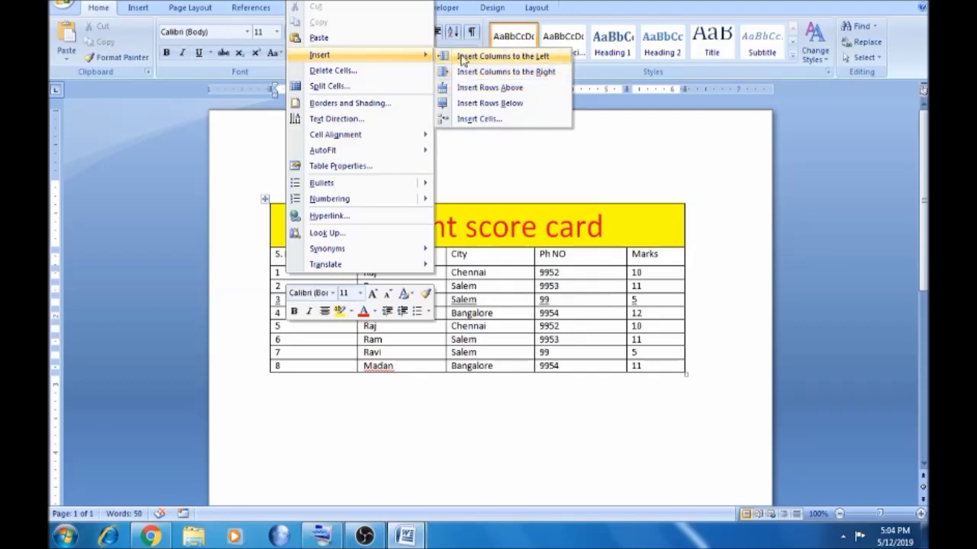
{"action": "left_click", "coordinate": [464, 57]}
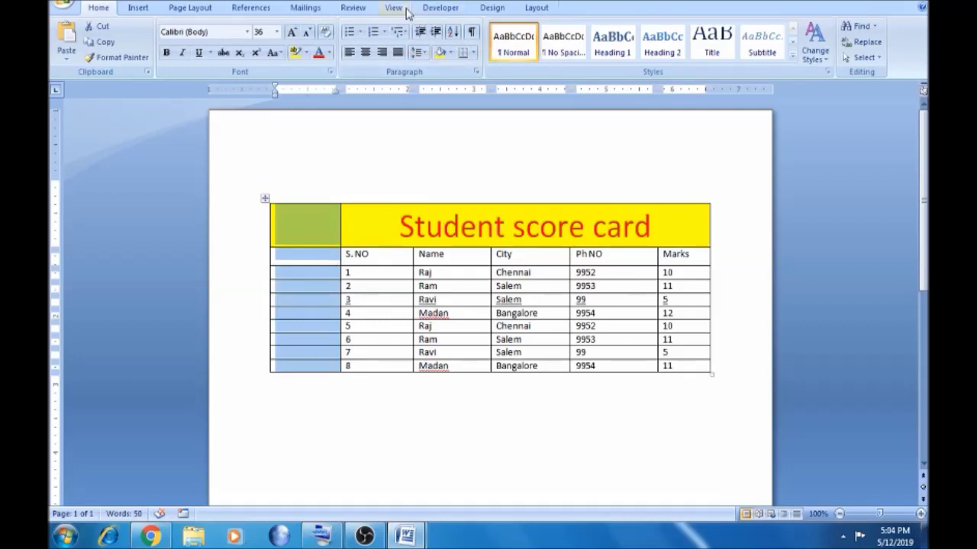
- Merge the new left column into a single cell and type 2019 in it
{"action": "left_click", "coordinate": [536, 8]}
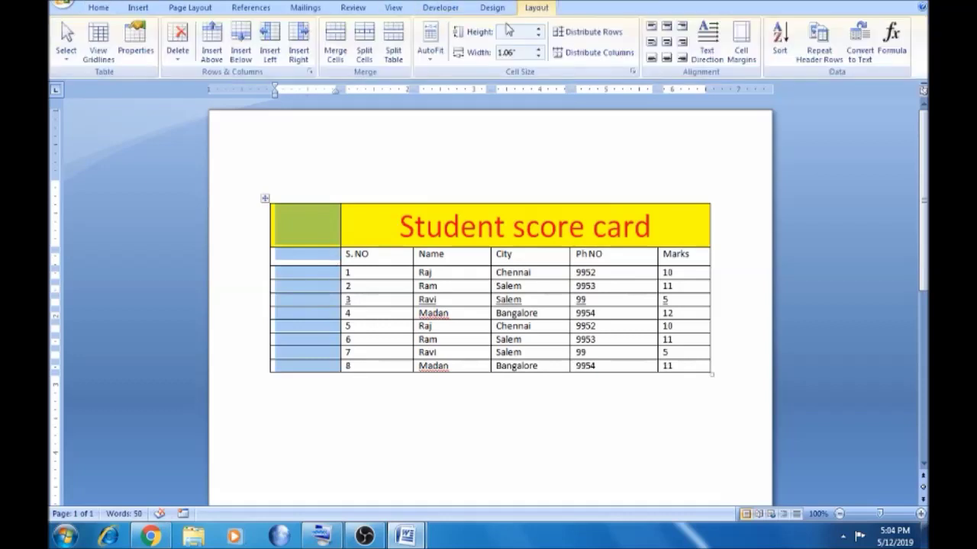
{"action": "left_click", "coordinate": [331, 52]}
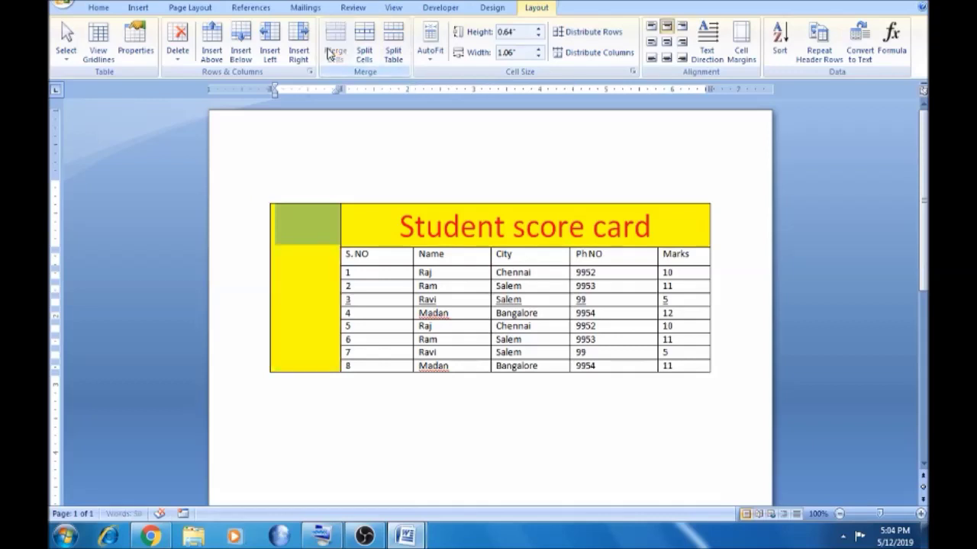
{"action": "left_click", "coordinate": [318, 255]}
{"action": "type", "text": "2019"}
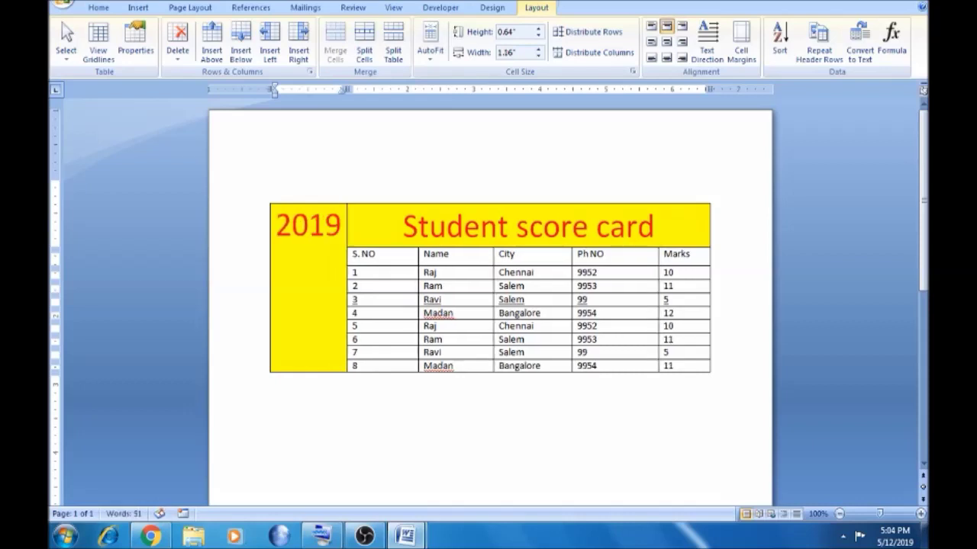
{"action": "left_click", "coordinate": [416, 238]}
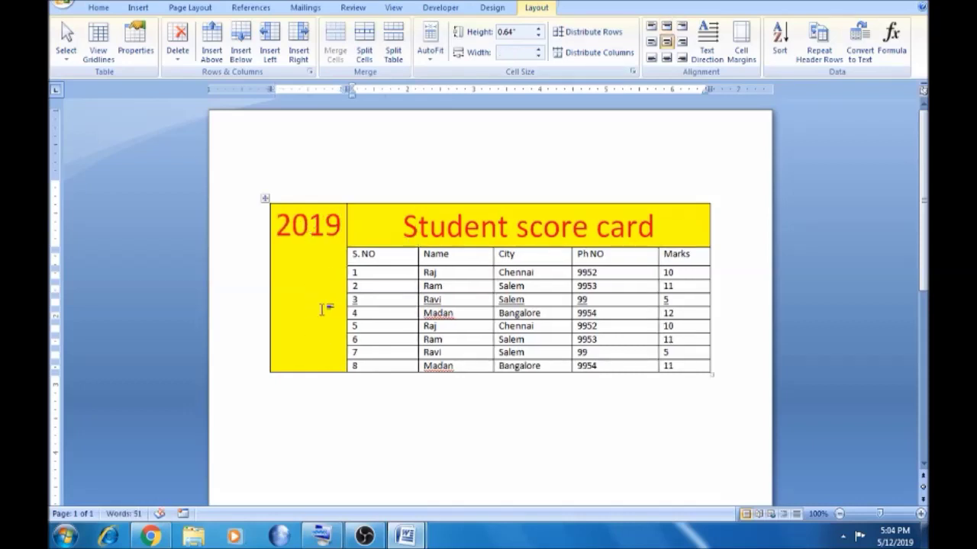
{"action": "left_click_drag", "start_coordinate": [341, 229], "coordinate": [280, 224]}
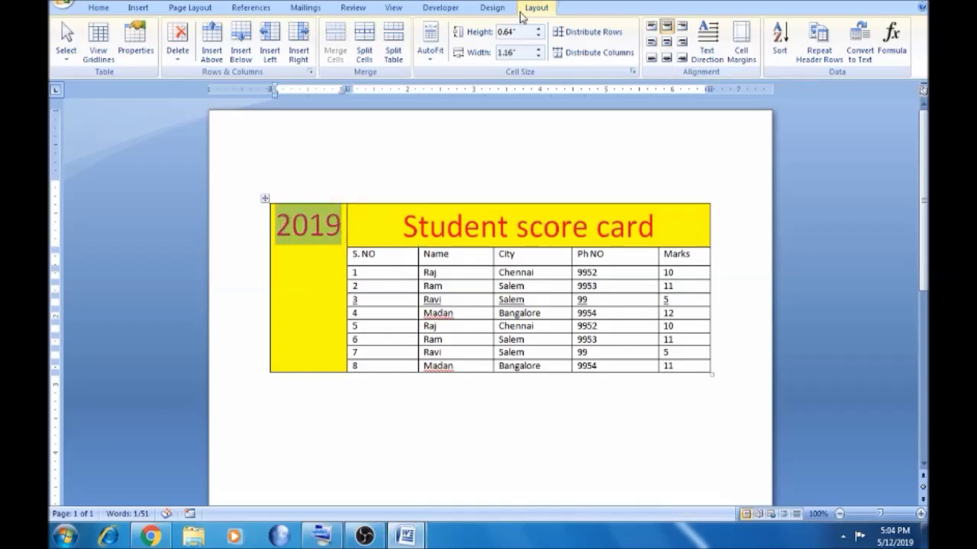
- Rotate 2019 to read bottom-to-top and centre it in the yellow left column
{"action": "left_click", "coordinate": [712, 51]}
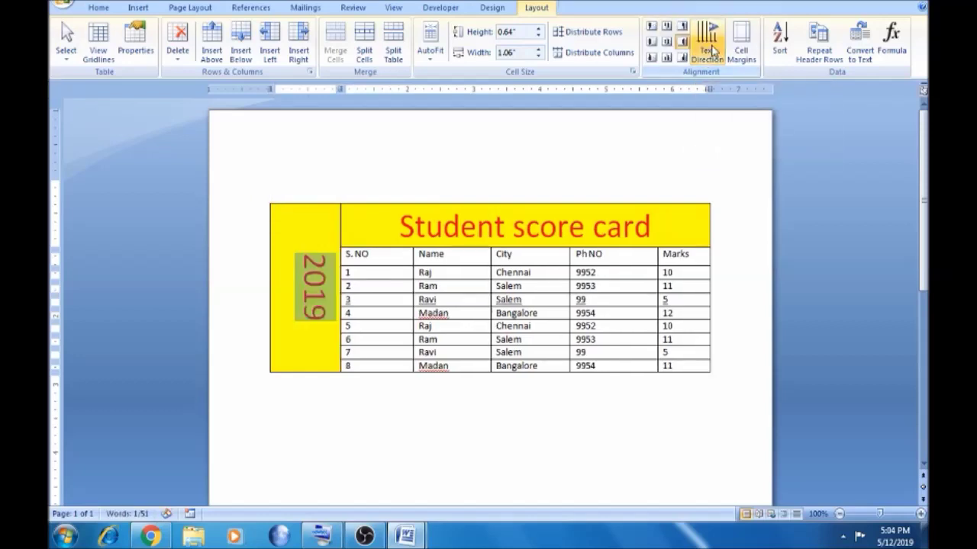
{"action": "left_click", "coordinate": [711, 51]}
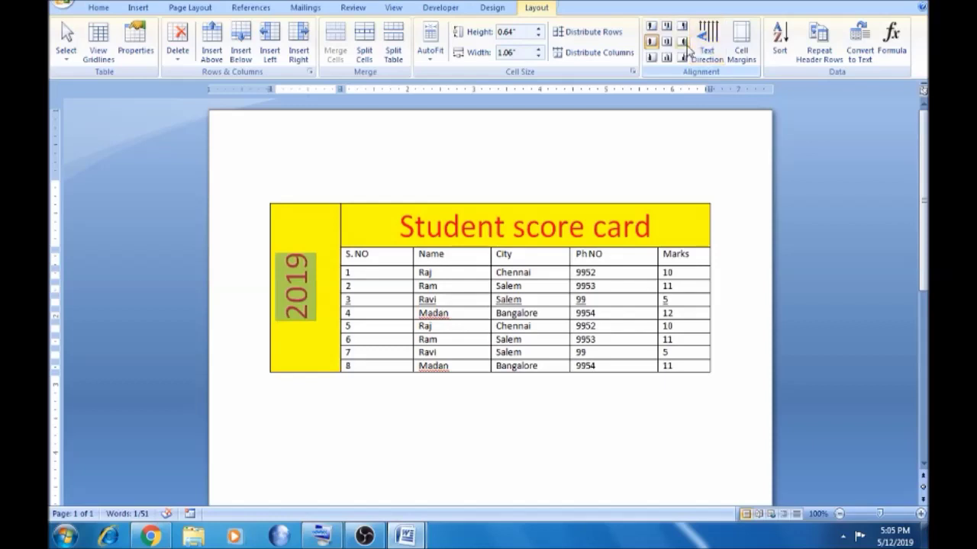
{"action": "left_click", "coordinate": [712, 50]}
{"action": "left_click", "coordinate": [713, 46]}
{"action": "left_click", "coordinate": [712, 46]}
{"action": "left_click", "coordinate": [712, 47]}
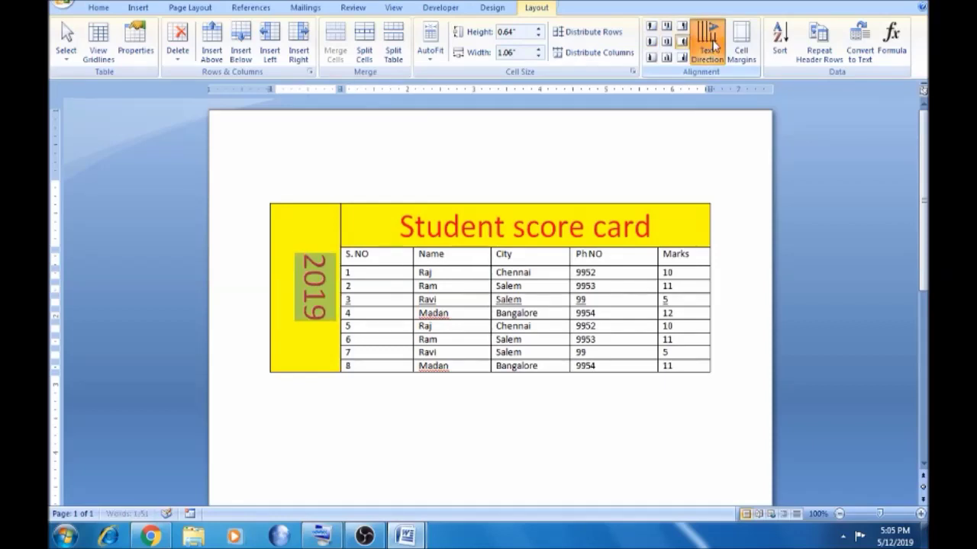
{"action": "double_click", "coordinate": [712, 47]}
{"action": "left_click", "coordinate": [712, 46]}
{"action": "double_click", "coordinate": [712, 46]}
{"action": "left_click", "coordinate": [712, 46]}
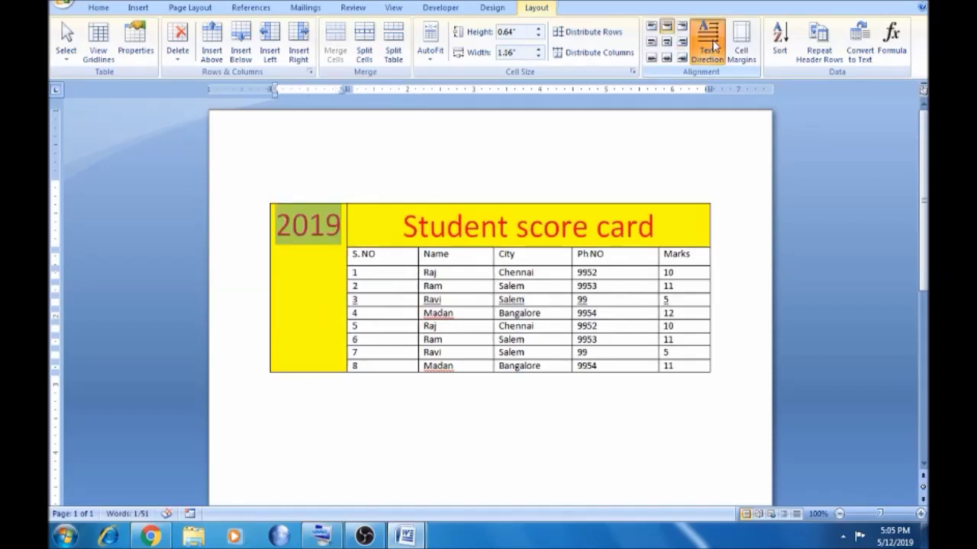
{"action": "left_click", "coordinate": [713, 45]}
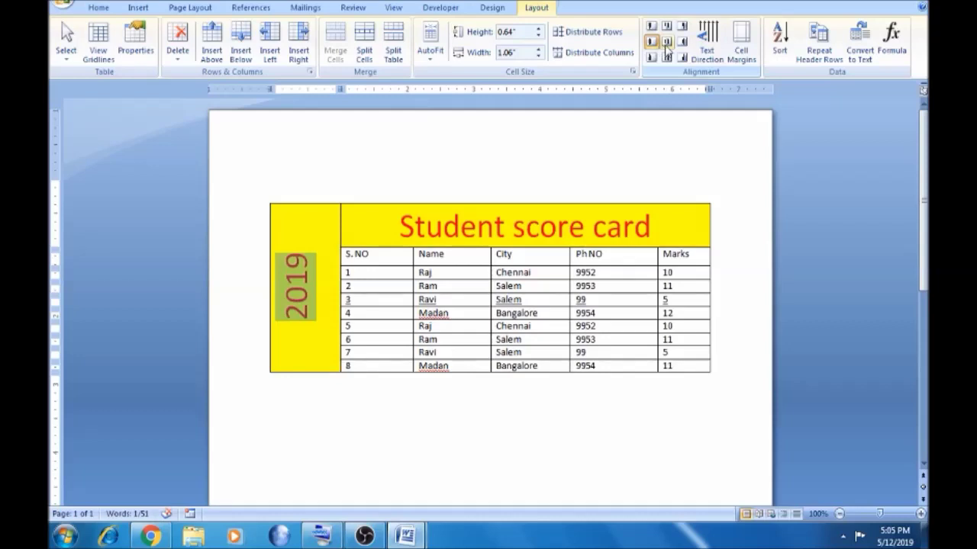
{"action": "left_click", "coordinate": [666, 46]}
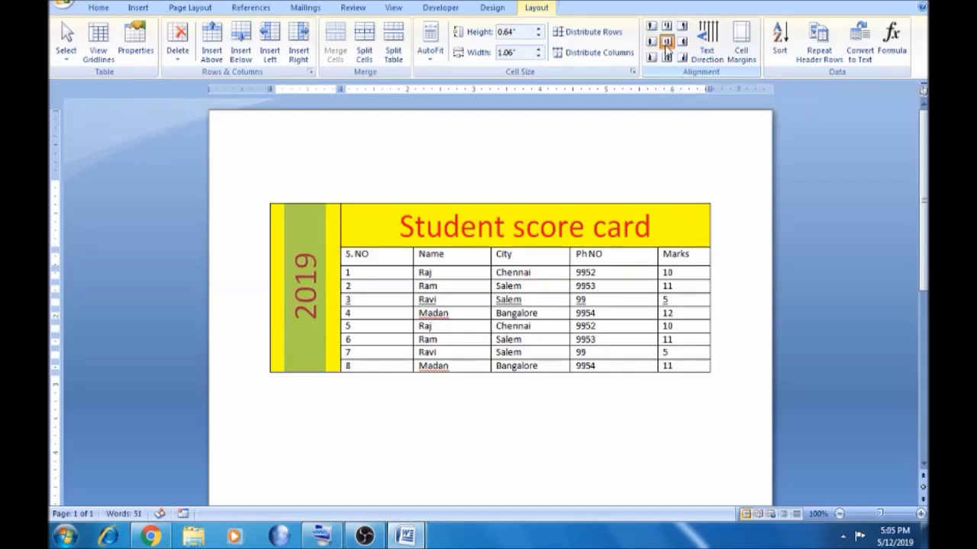
{"action": "left_click", "coordinate": [269, 166]}
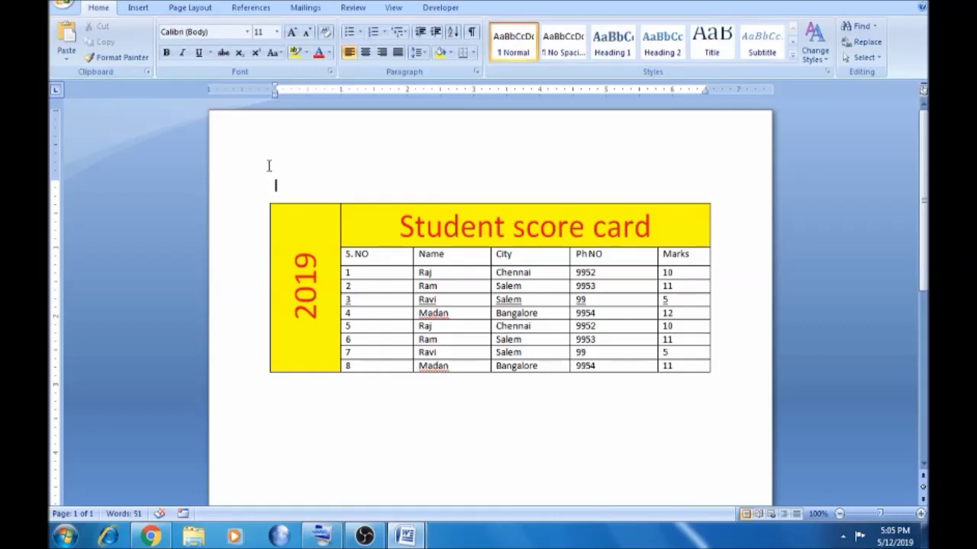
- Split the row-1 Name cell into two cells and type V in the new cell beside Raj
{"action": "left_click", "coordinate": [368, 275]}
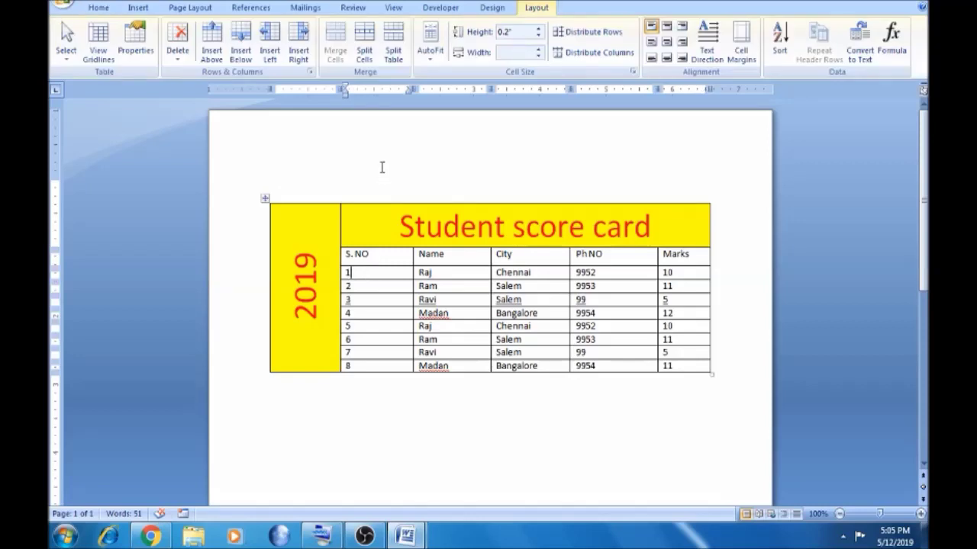
{"action": "left_click", "coordinate": [436, 275]}
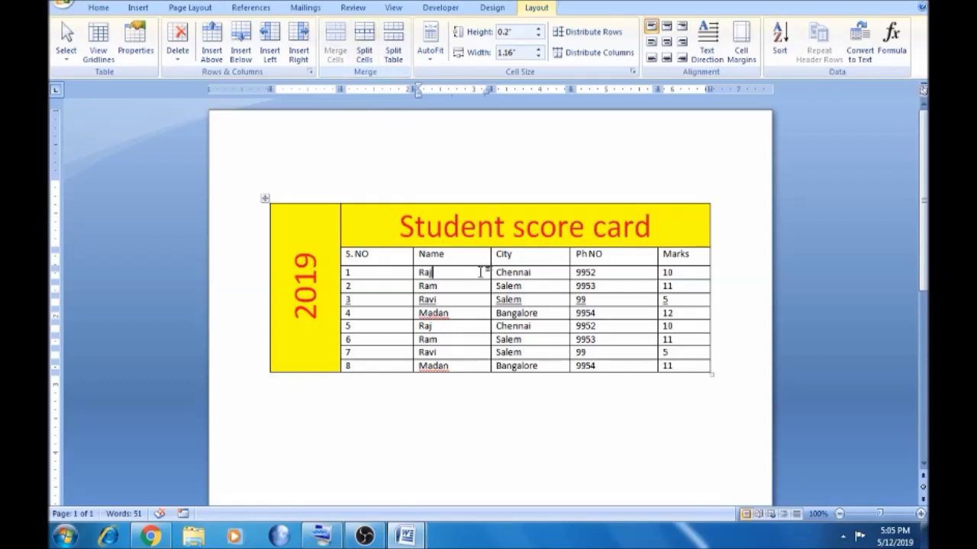
{"action": "left_click", "coordinate": [364, 52]}
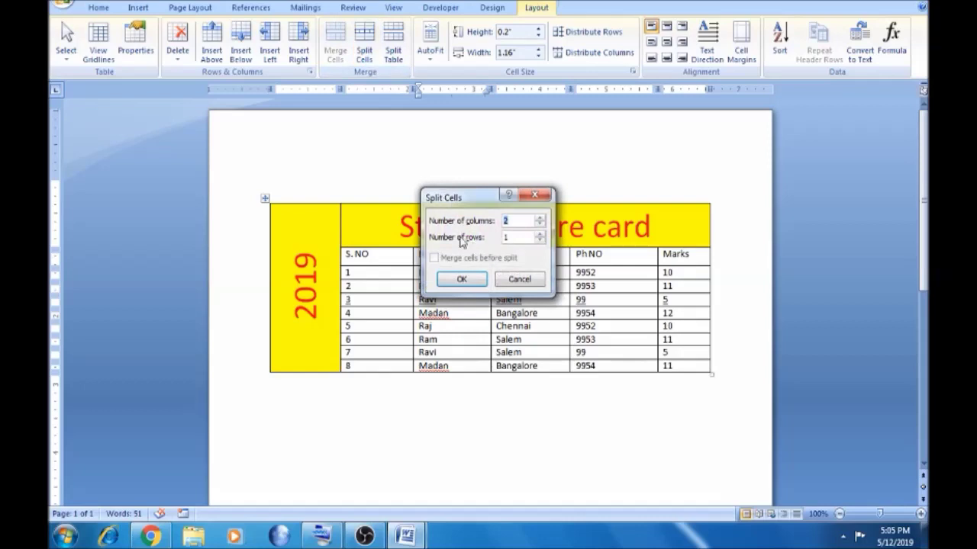
{"action": "left_click", "coordinate": [461, 279]}
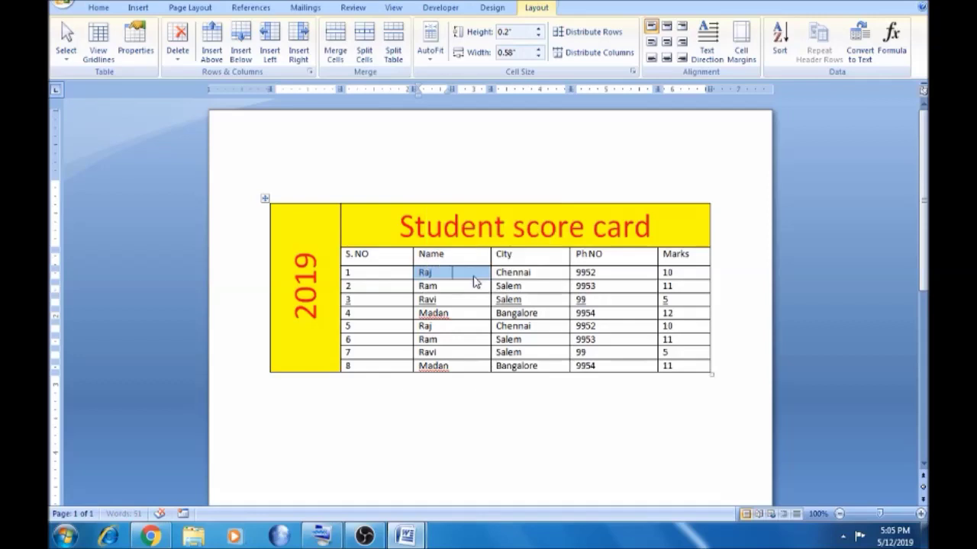
{"action": "left_click", "coordinate": [447, 272]}
{"action": "left_click", "coordinate": [463, 272]}
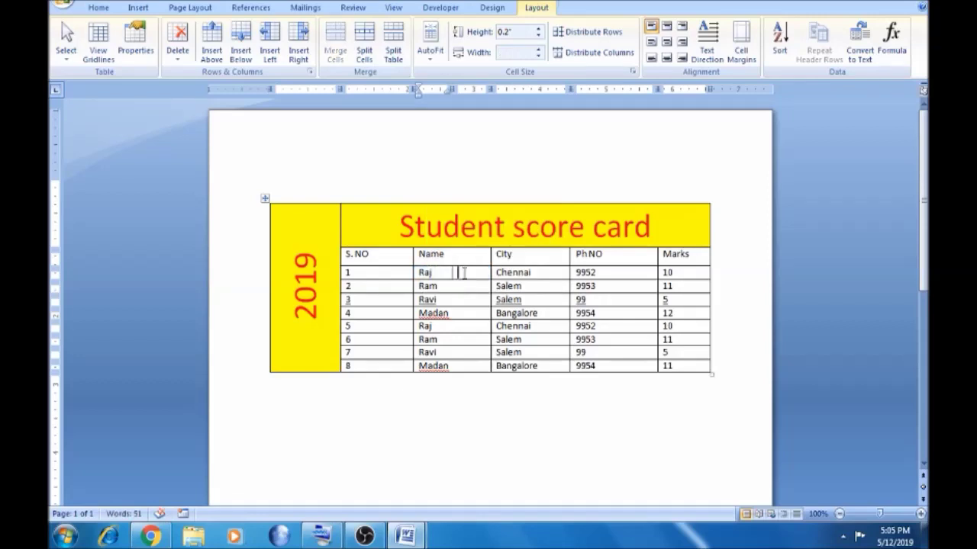
{"action": "type", "text": "V"}
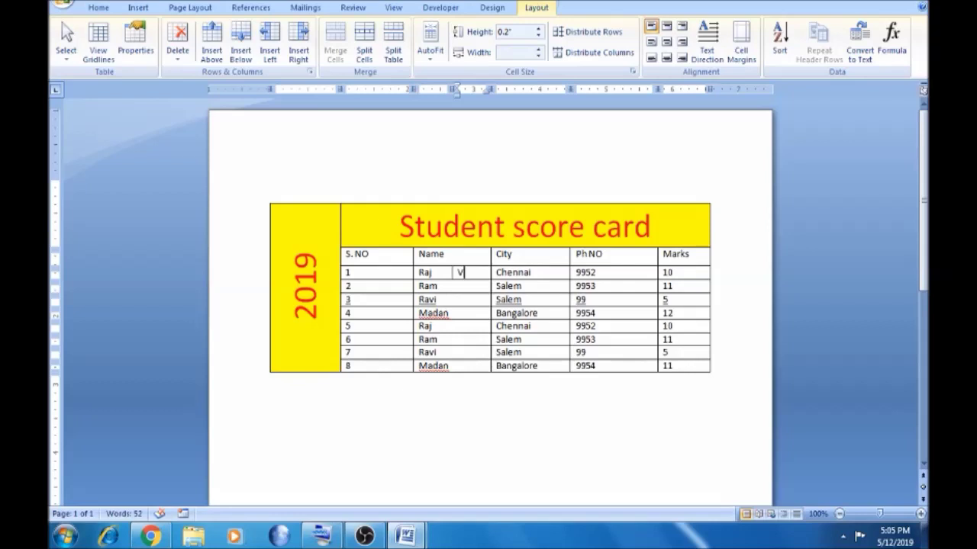
- Select the Ram and Madan Name cells and bring up Split Cells for them
{"action": "left_click", "coordinate": [469, 285]}
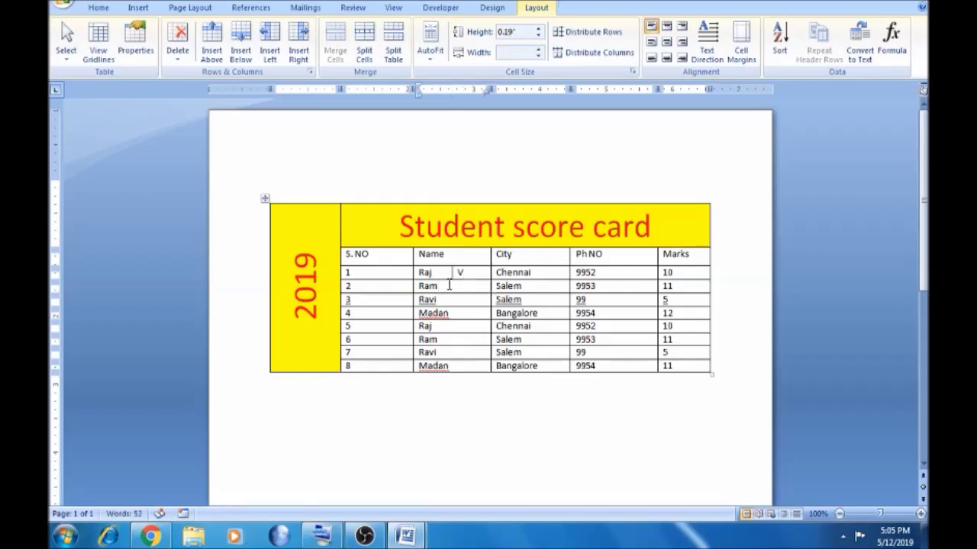
{"action": "key", "text": "shift+Down"}
{"action": "key", "text": "shift+Down"}
{"action": "key", "text": "shift+Down"}
{"action": "key", "text": "shift+Down"}
{"action": "key", "text": "shift+Down"}
{"action": "key", "text": "shift+Down"}
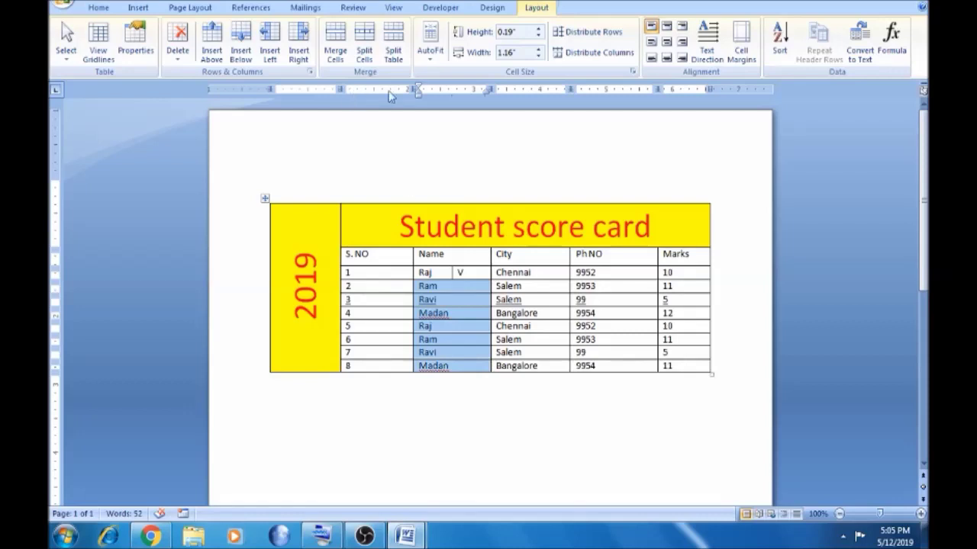
{"action": "left_click", "coordinate": [365, 46]}
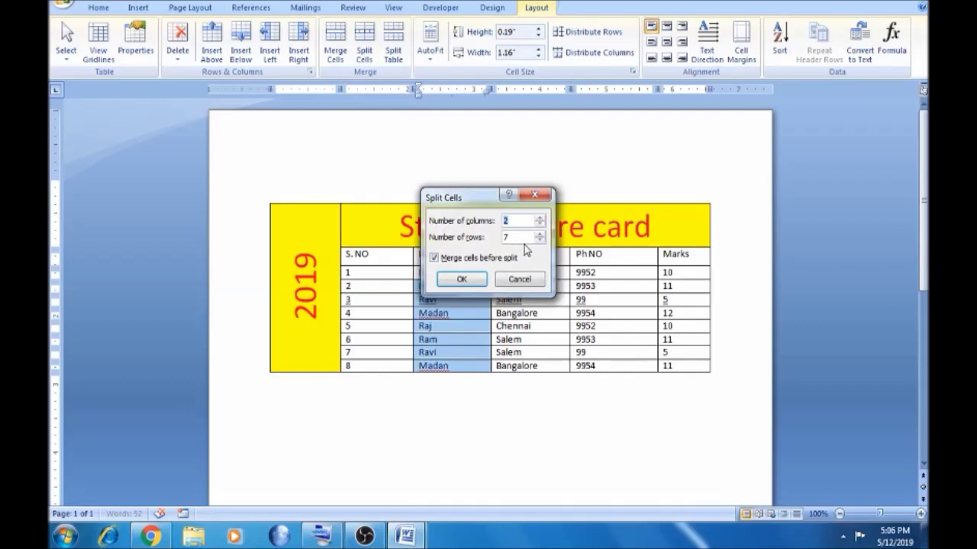
{"action": "left_click", "coordinate": [461, 279]}
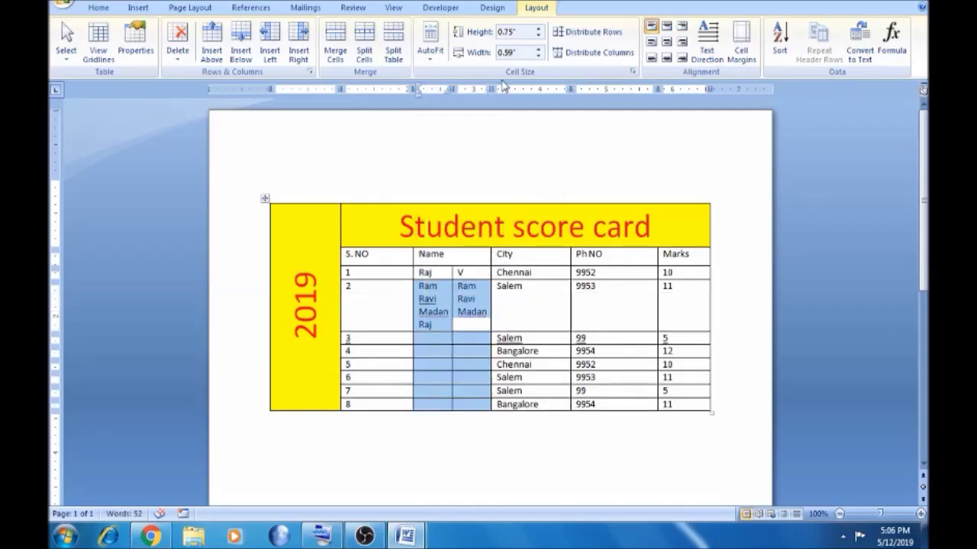
{"action": "left_click_drag", "start_coordinate": [490, 89], "coordinate": [511, 88]}
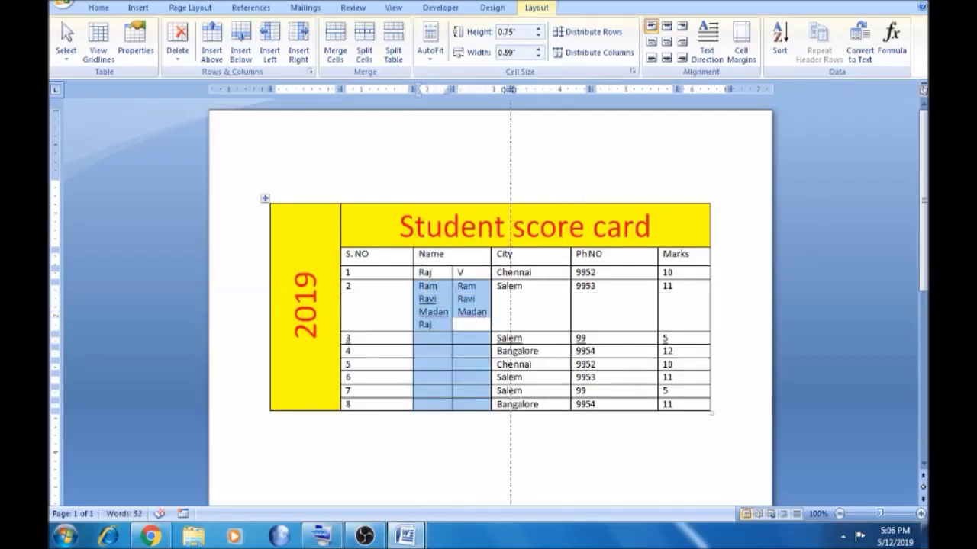
{"action": "left_click", "coordinate": [470, 304]}
{"action": "key", "text": "ctrl+z"}
{"action": "key", "text": "ctrl+z"}
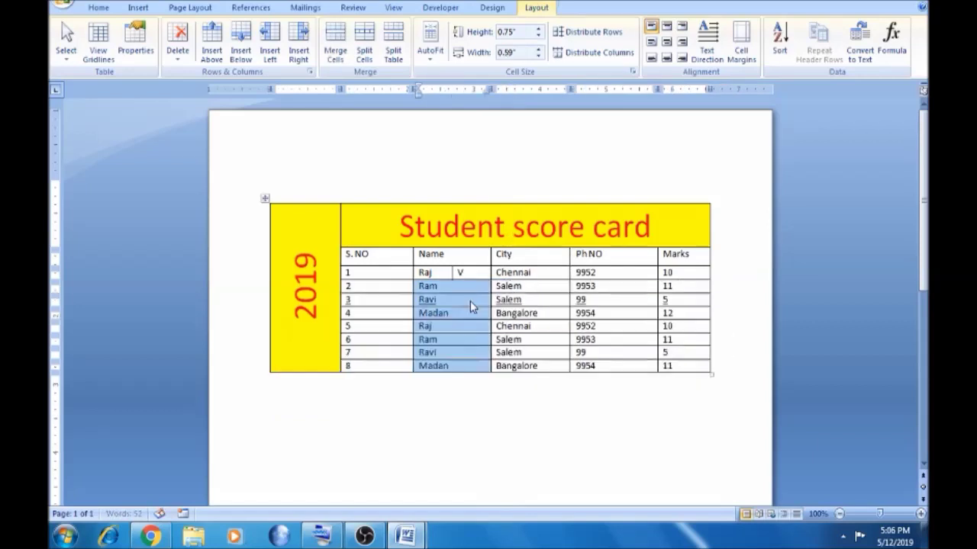
{"action": "left_click", "coordinate": [461, 289]}
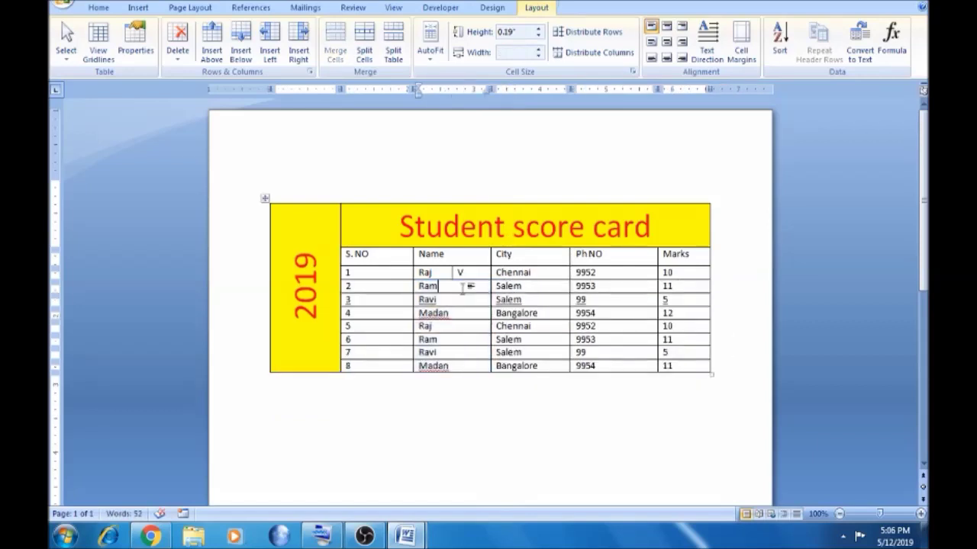
{"action": "left_click", "coordinate": [457, 300]}
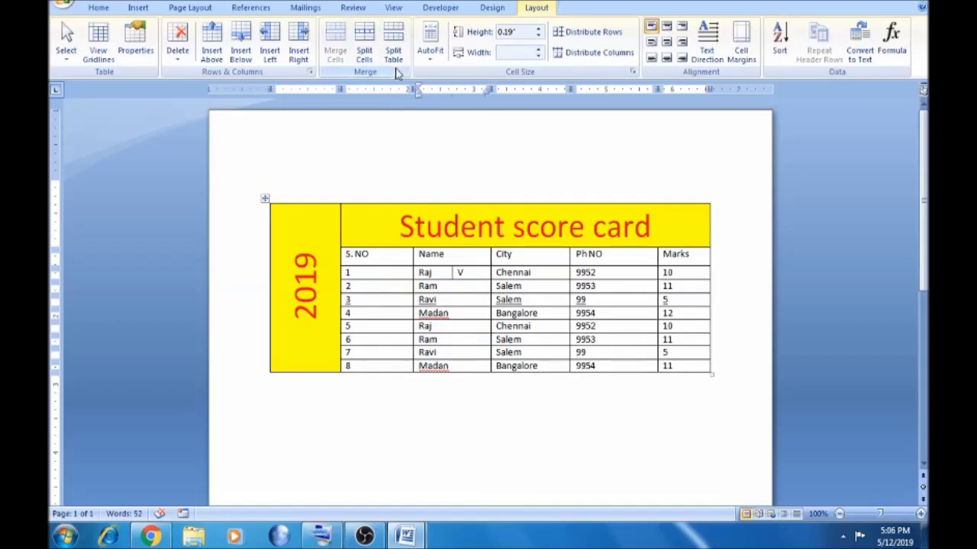
- Split the Salem and Bangalore City cells in rows 3–4 into two columns
{"action": "left_click_drag", "start_coordinate": [510, 298], "coordinate": [518, 315]}
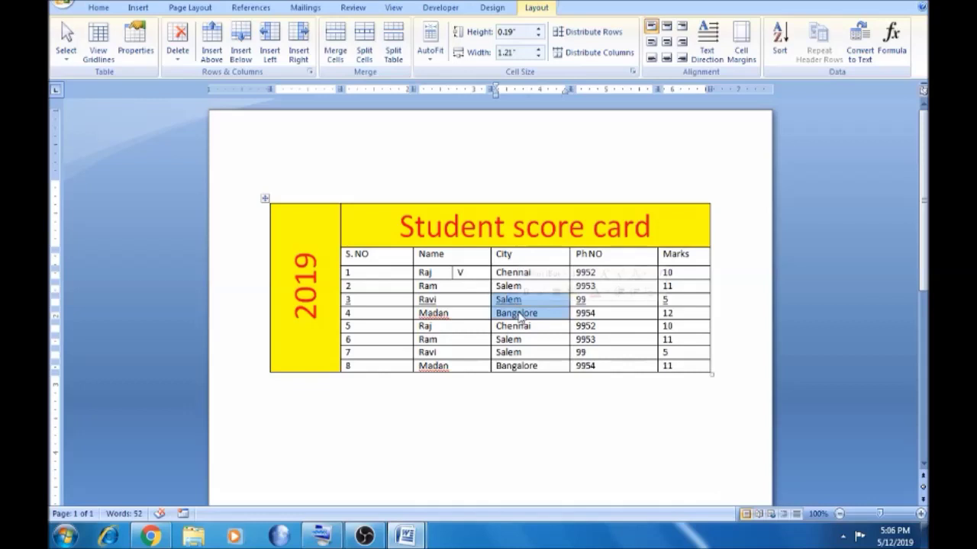
{"action": "left_click", "coordinate": [364, 42]}
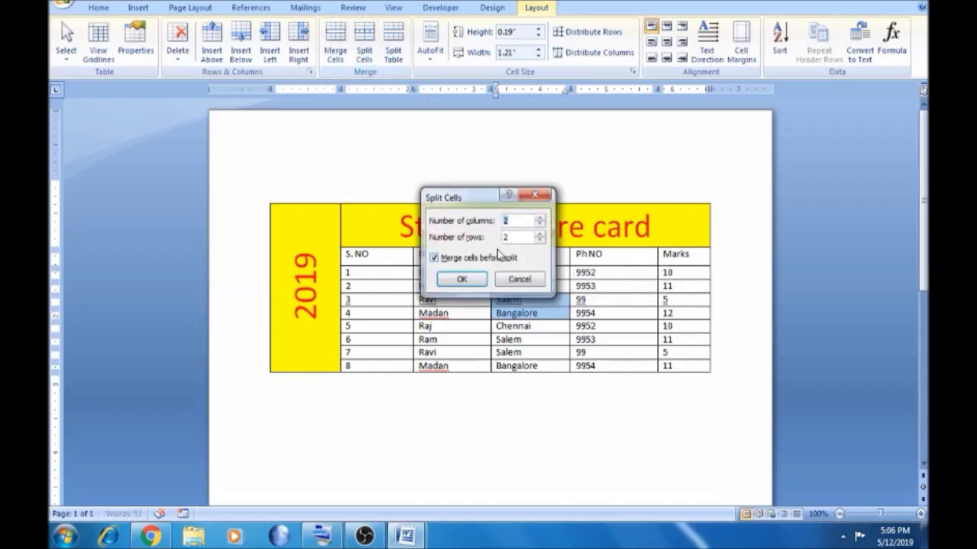
{"action": "left_click", "coordinate": [467, 280]}
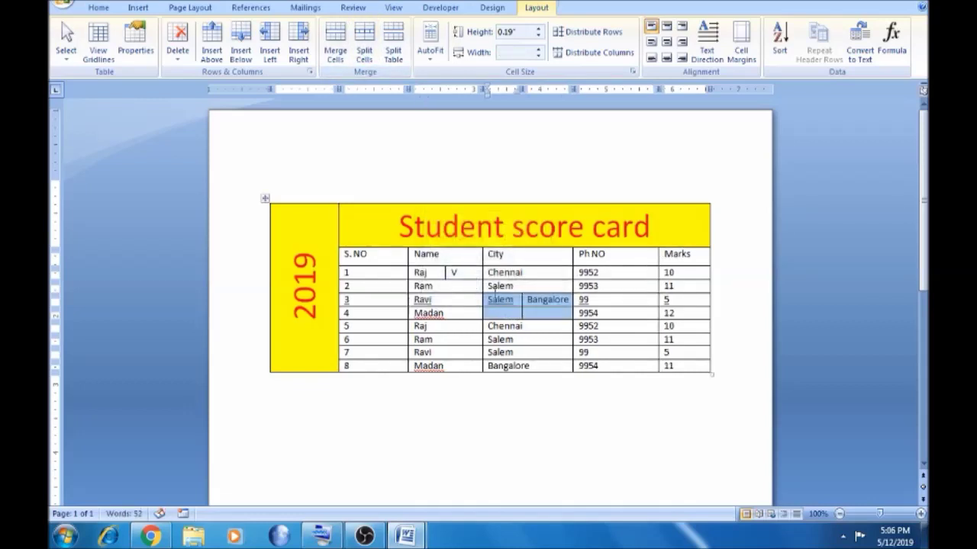
{"action": "left_click", "coordinate": [535, 300]}
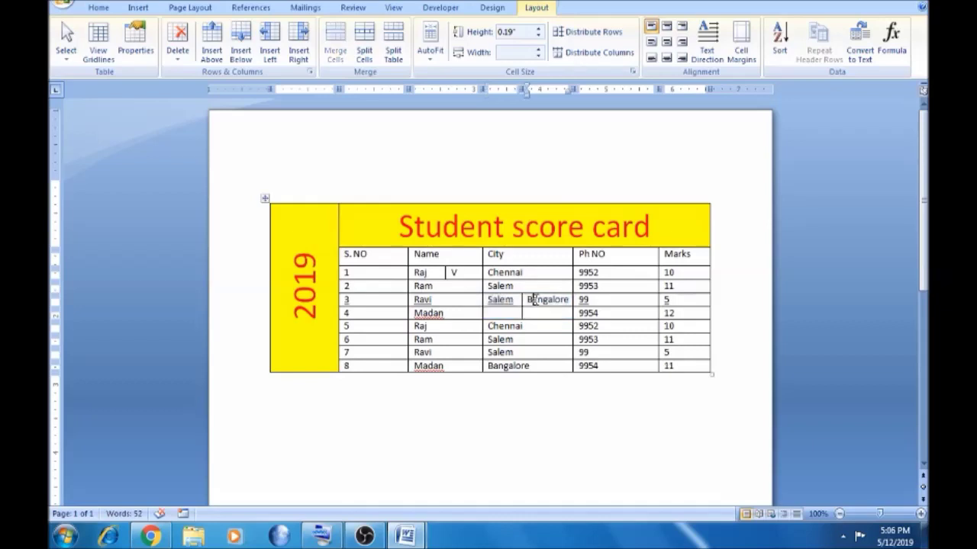
- Move Bangalore into row 4's City cell, then switch to the Year/Sales table document
{"action": "left_click_drag", "start_coordinate": [526, 300], "coordinate": [569, 306]}
{"action": "key", "text": "ctrl+c"}
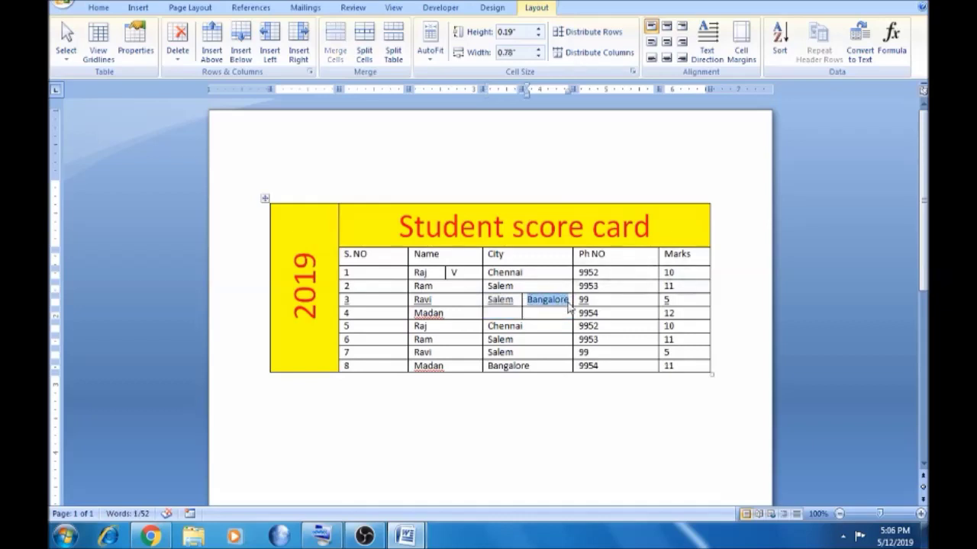
{"action": "key", "text": "Delete"}
{"action": "left_click", "coordinate": [514, 313]}
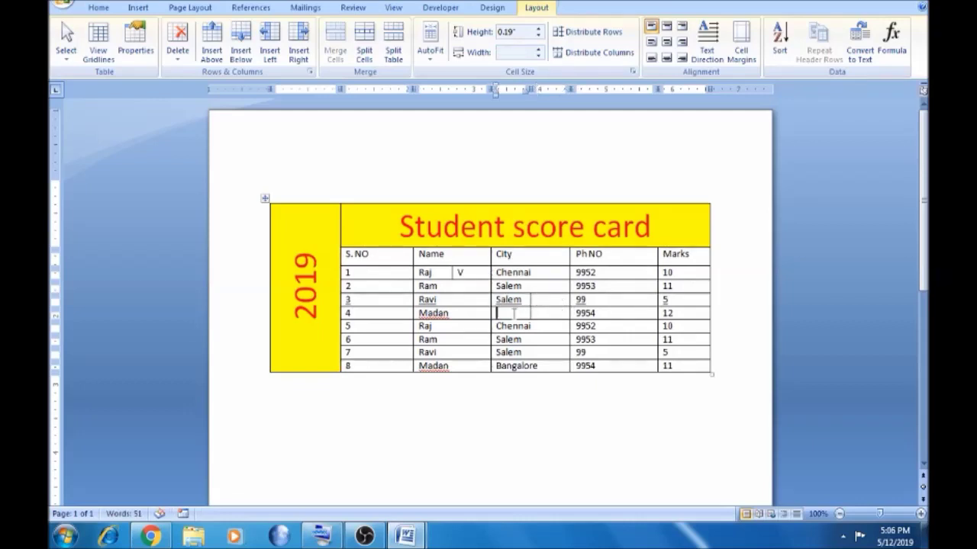
{"action": "key", "text": "ctrl+v"}
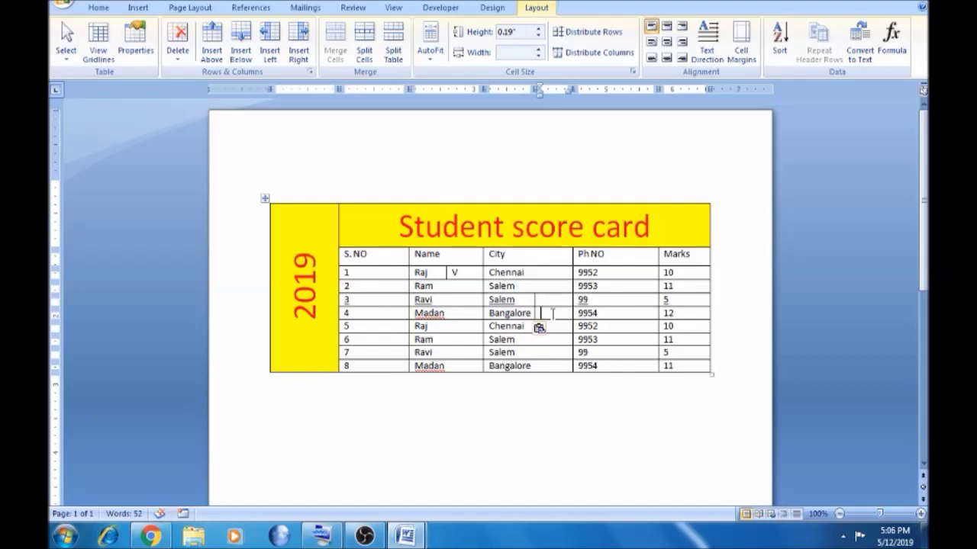
{"action": "mouse_move", "coordinate": [404, 537]}
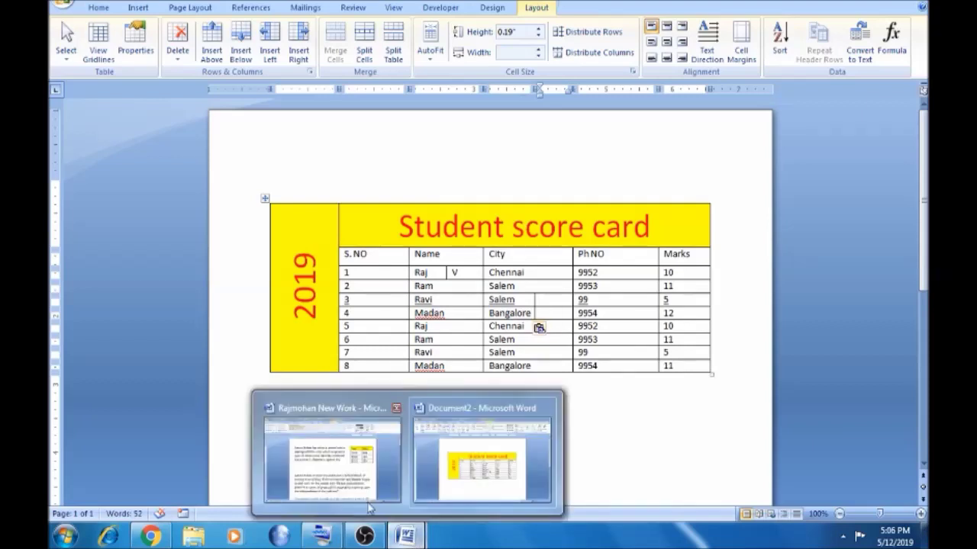
{"action": "left_click", "coordinate": [319, 459]}
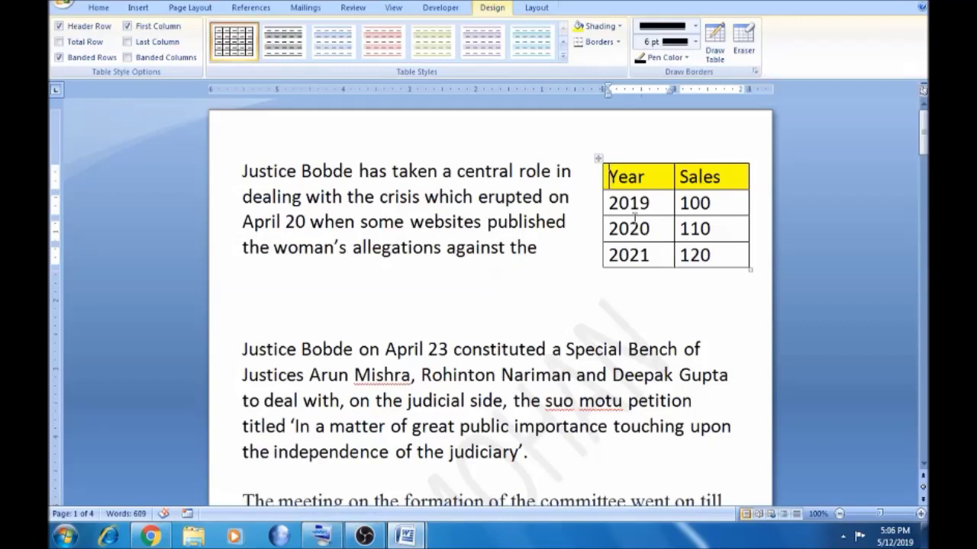
- Copy the April 23 Special Bench paragraph into a new blank document and add an empty line after it
{"action": "left_click", "coordinate": [322, 350]}
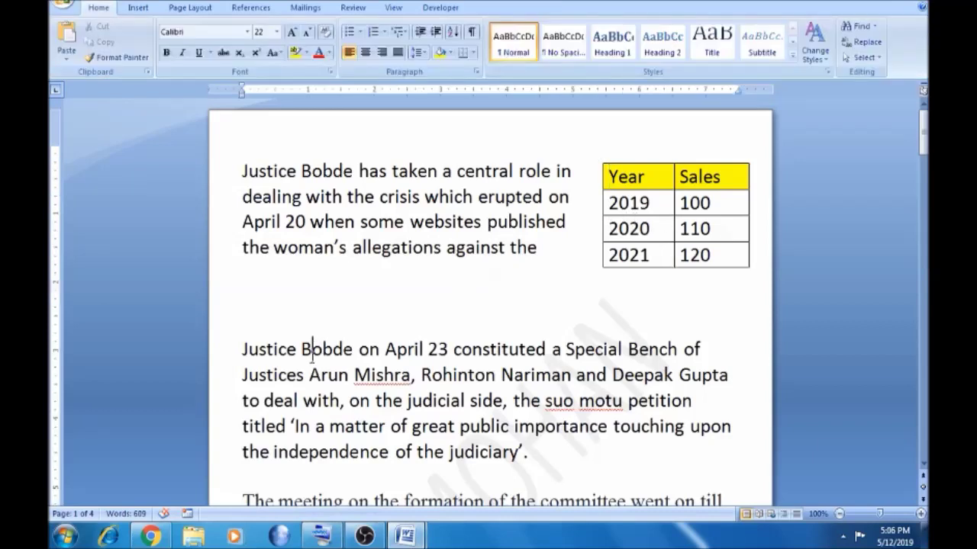
{"action": "key", "text": "Left"}
{"action": "key", "text": "Left"}
{"action": "key", "text": "Left"}
{"action": "key", "text": "Left"}
{"action": "key", "text": "Left"}
{"action": "key", "text": "Left"}
{"action": "key", "text": "ctrl+shift+Down"}
{"action": "key", "text": "ctrl+c"}
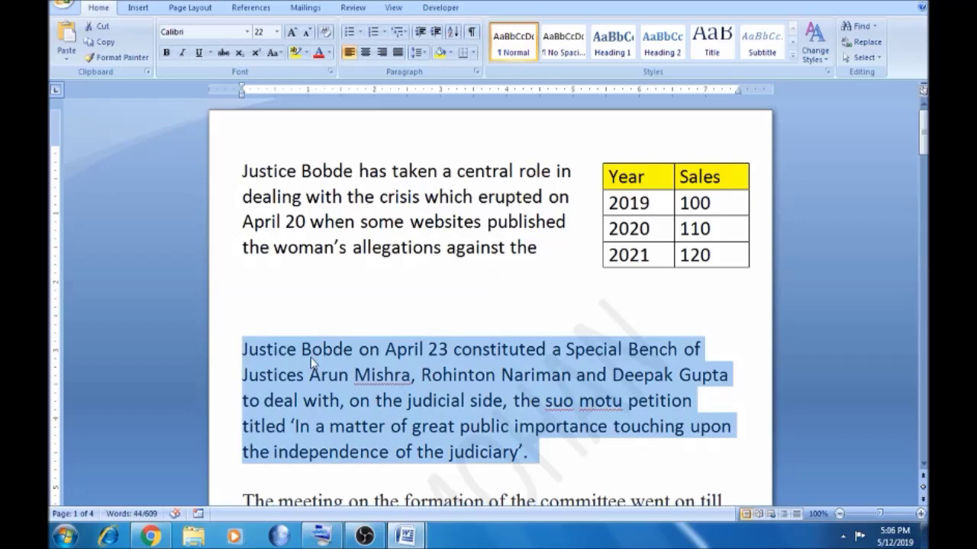
{"action": "key", "text": "ctrl+n"}
{"action": "key", "text": "ctrl+v"}
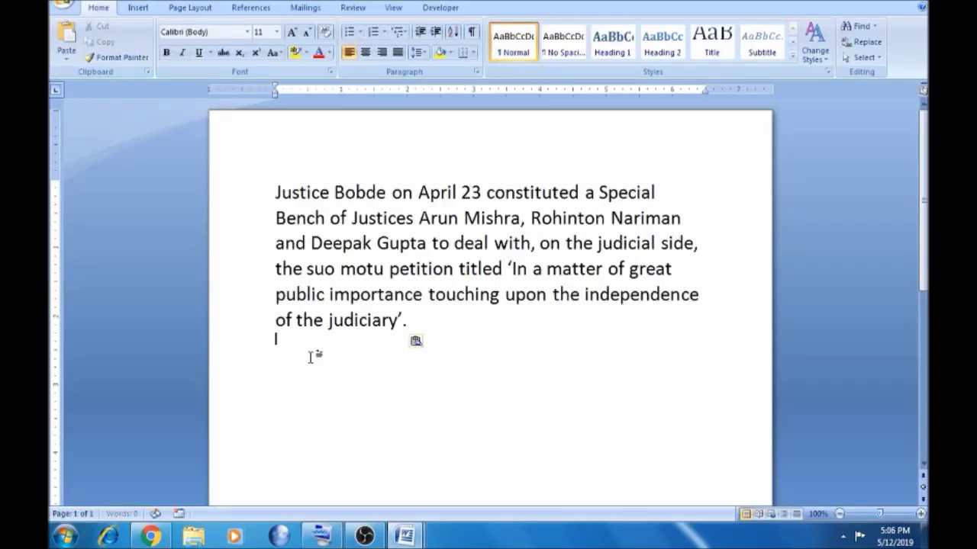
{"action": "key", "text": "Return"}
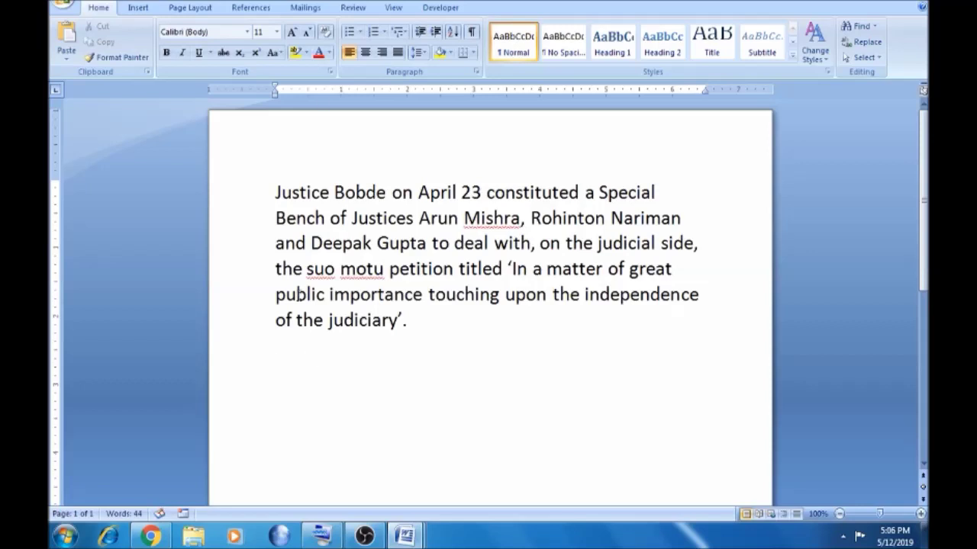
- Insert a 2 by 2 table below the paragraph with the headings Year and Marks
{"action": "left_click", "coordinate": [141, 10]}
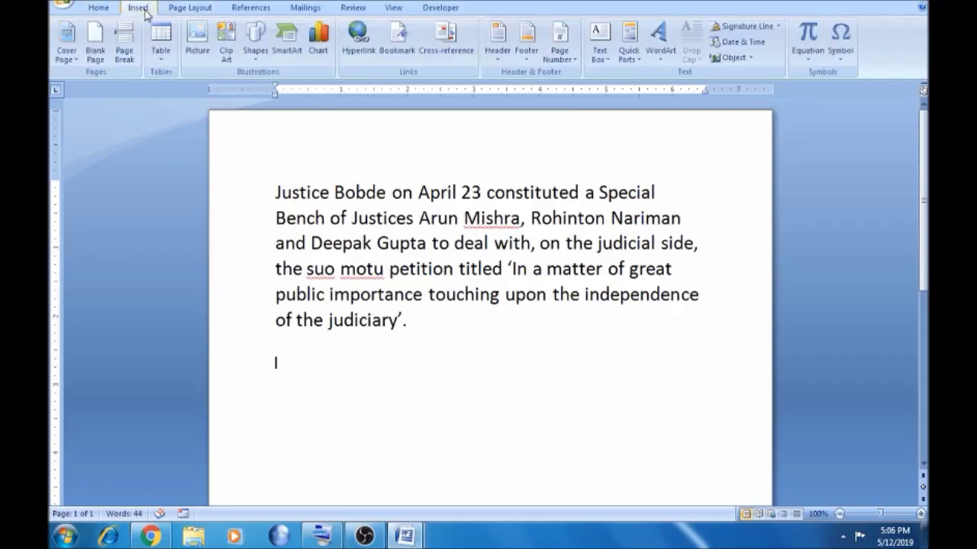
{"action": "left_click", "coordinate": [159, 53]}
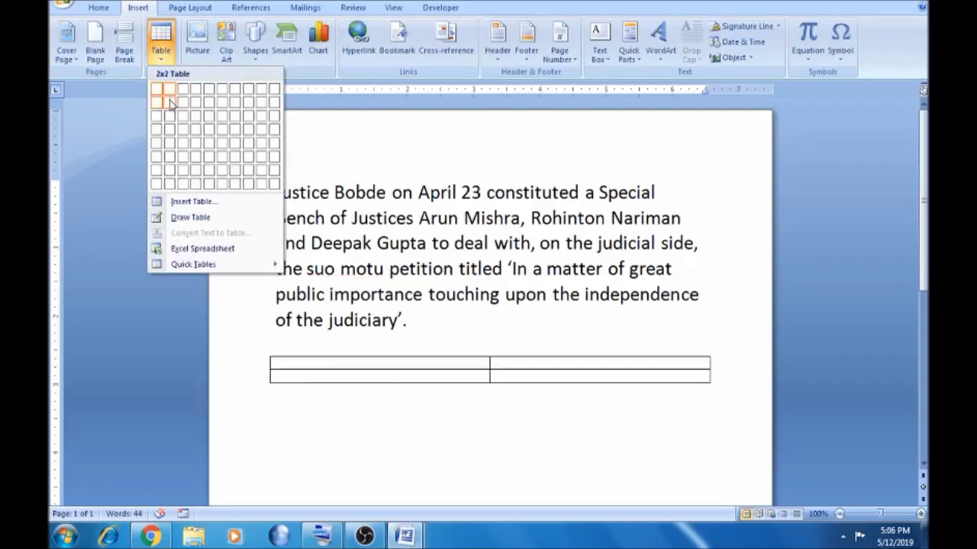
{"action": "left_click", "coordinate": [170, 102]}
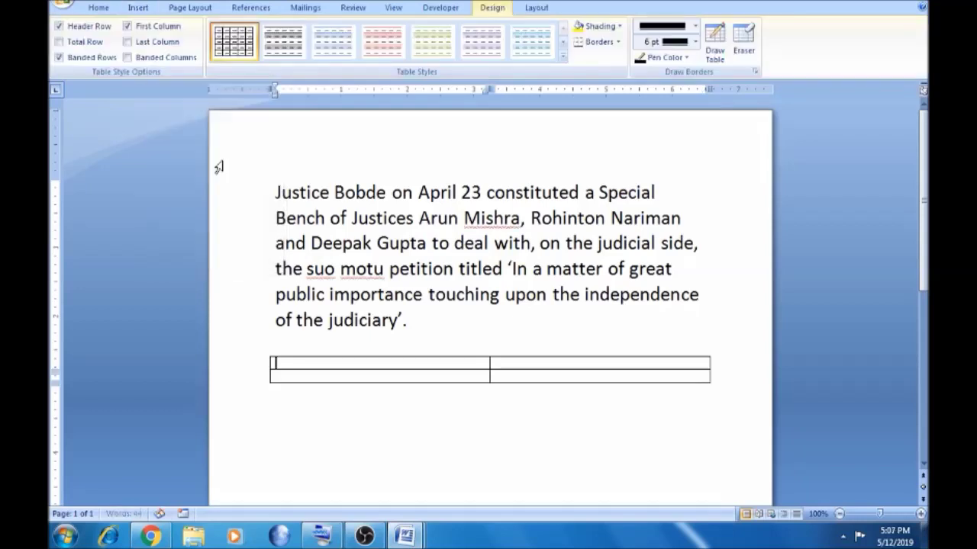
{"action": "type", "text": "Year"}
{"action": "key", "text": "Tab"}
{"action": "type", "text": "Marks"}
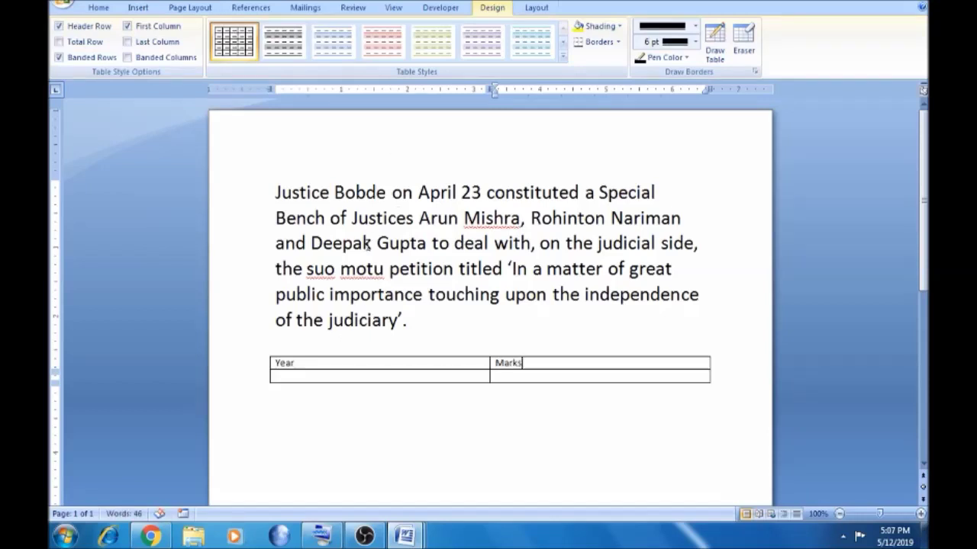
{"action": "key", "text": "Return"}
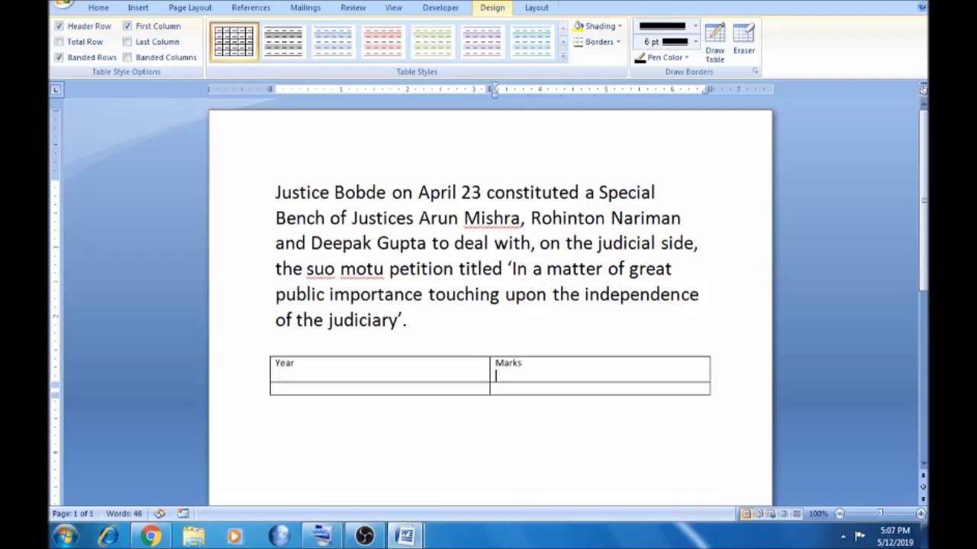
- Enter the data rows 2019–20 and 2020–25 in the table
{"action": "left_click", "coordinate": [276, 389]}
{"action": "type", "text": "201"}
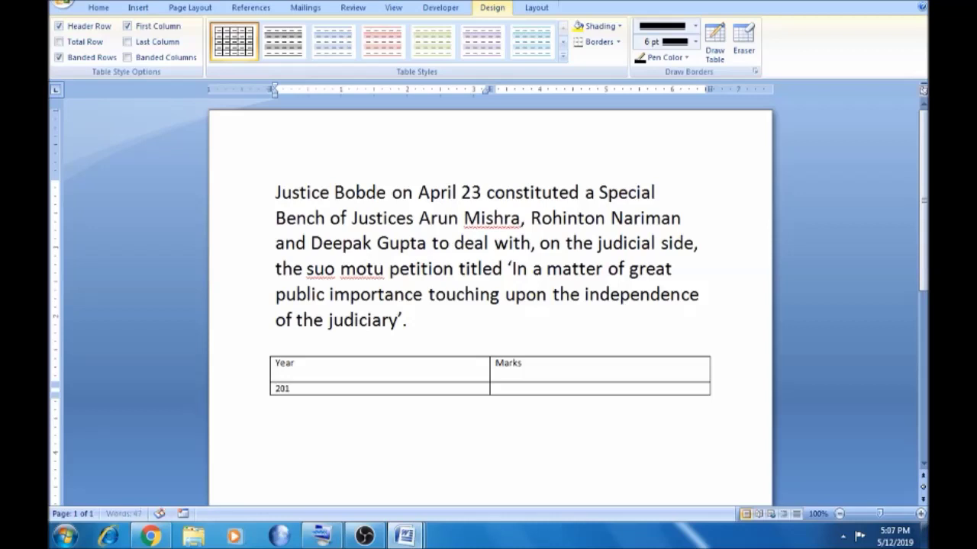
{"action": "type", "text": "9"}
{"action": "key", "text": "Tab"}
{"action": "type", "text": "20"}
{"action": "key", "text": "Tab"}
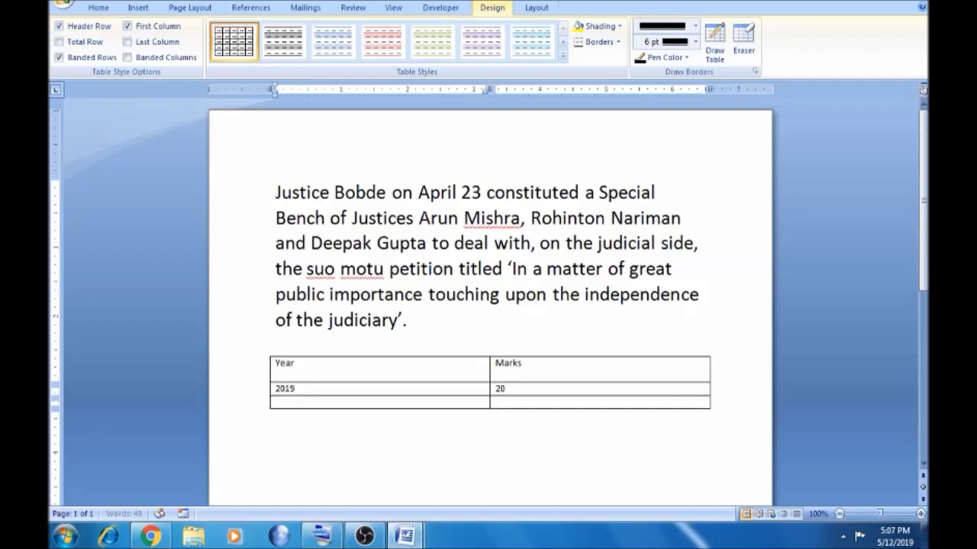
{"action": "type", "text": "2020"}
{"action": "key", "text": "Tab"}
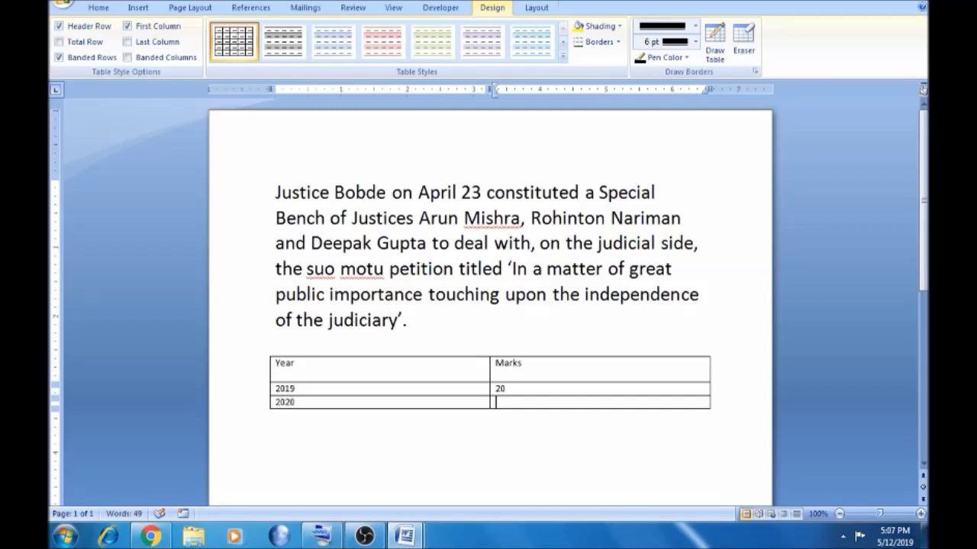
{"action": "type", "text": "5"}
- Add a final row with 2021 and 30, correcting a mistyped year
{"action": "key", "text": "Tab"}
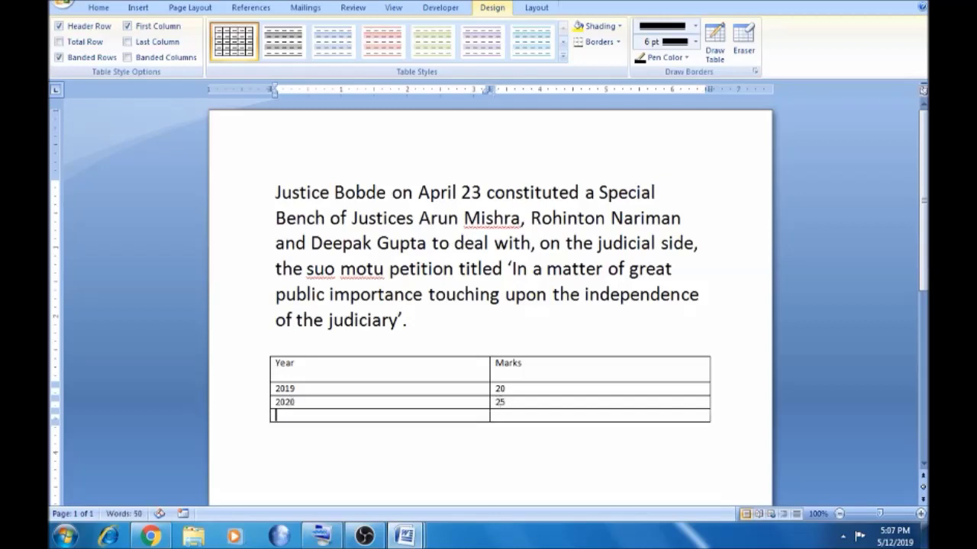
{"action": "type", "text": "2012"}
{"action": "key", "text": "BackSpace"}
{"action": "key", "text": "BackSpace"}
{"action": "type", "text": "21"}
{"action": "key", "text": "Tab"}
{"action": "type", "text": "30"}
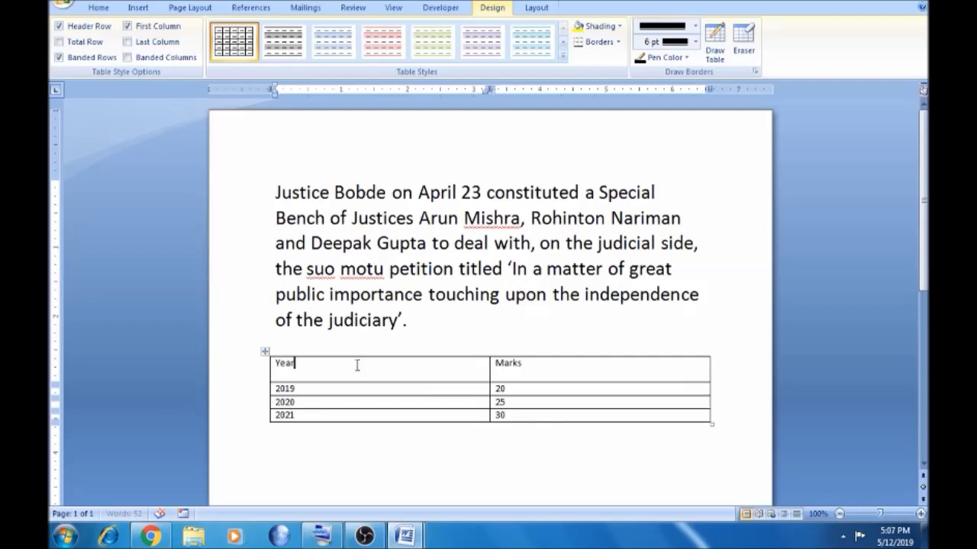
{"action": "left_click_drag", "start_coordinate": [545, 373], "coordinate": [500, 365]}
- Shade the Year/Marks header row yellow
{"action": "left_click_drag", "start_coordinate": [336, 351], "coordinate": [286, 365]}
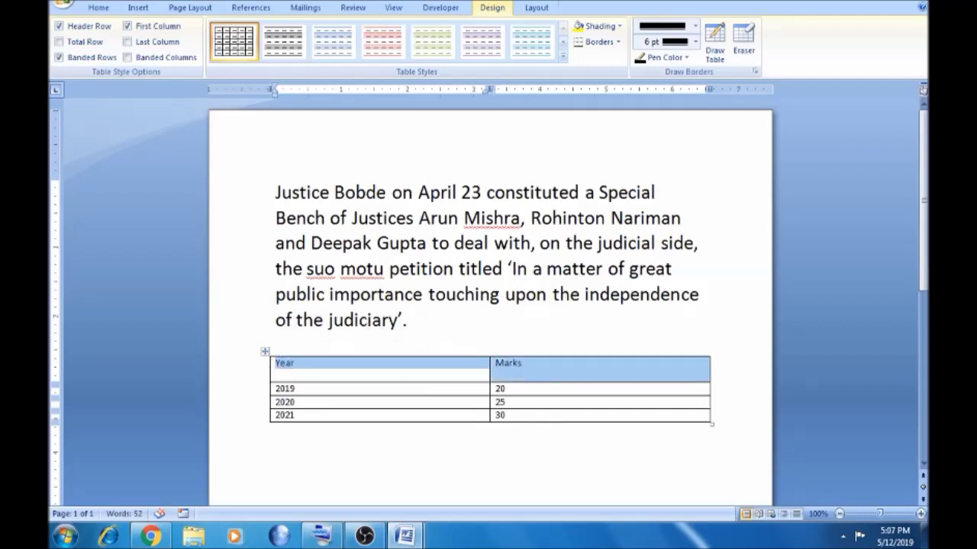
{"action": "left_click", "coordinate": [96, 9]}
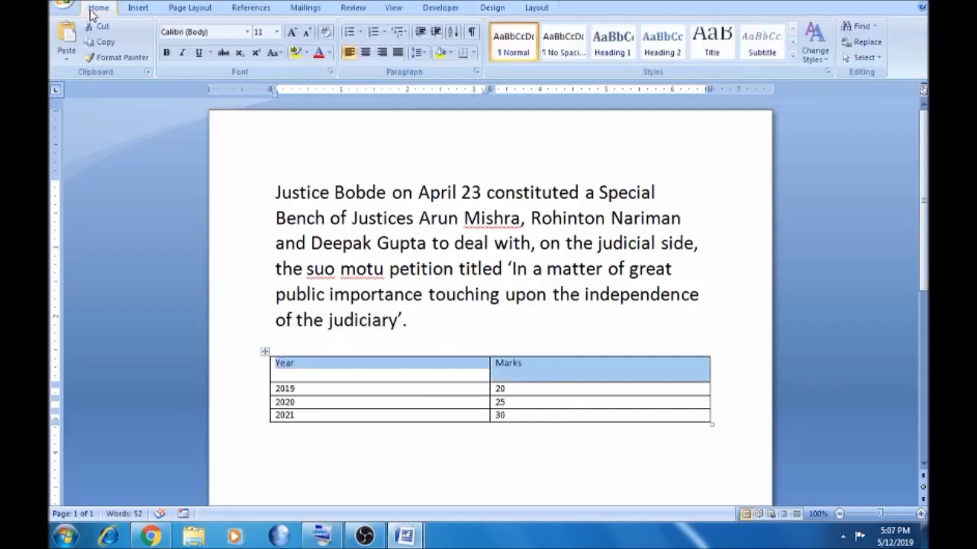
{"action": "left_click", "coordinate": [438, 54]}
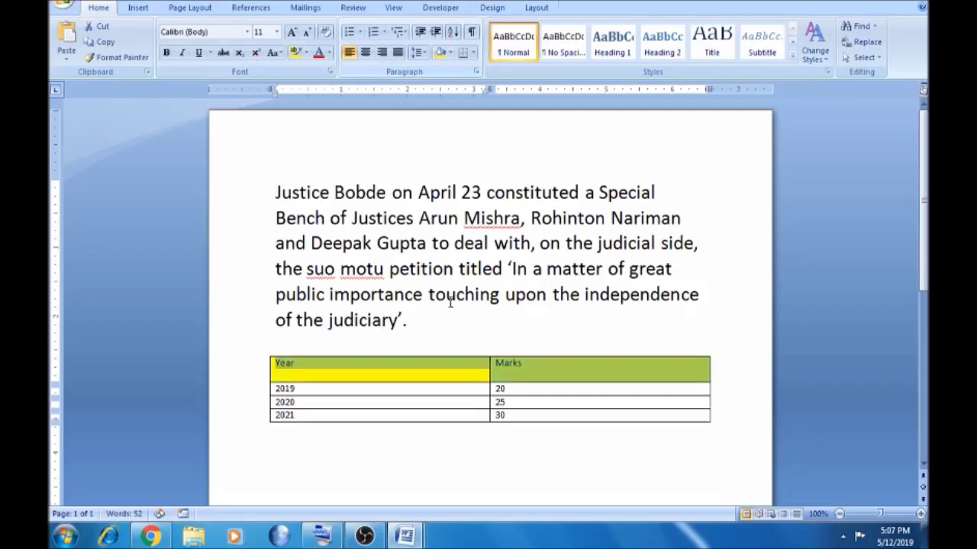
{"action": "left_click", "coordinate": [523, 460]}
- Undo an accidental right-indent change to the paragraph, then narrow the Marks column
{"action": "left_click_drag", "start_coordinate": [704, 89], "coordinate": [446, 115]}
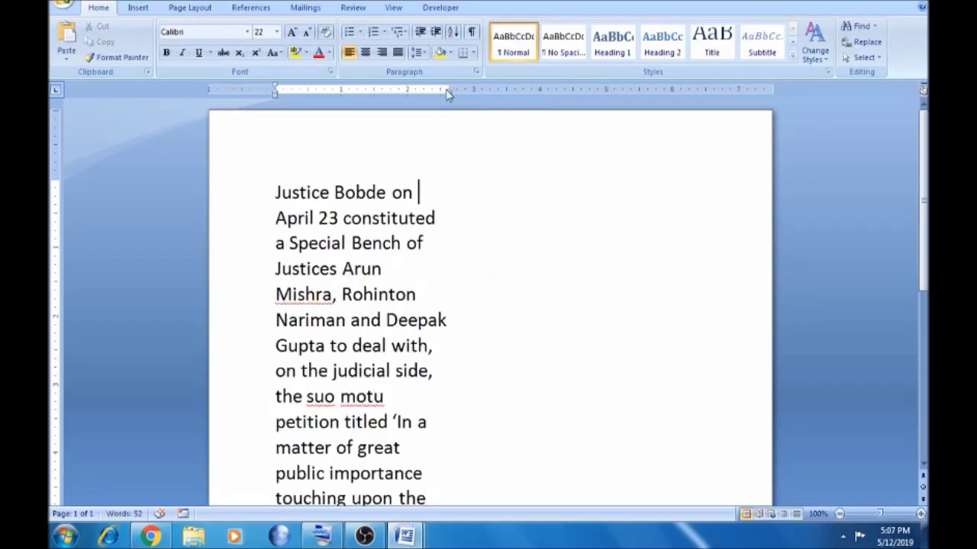
{"action": "key", "text": "ctrl+z"}
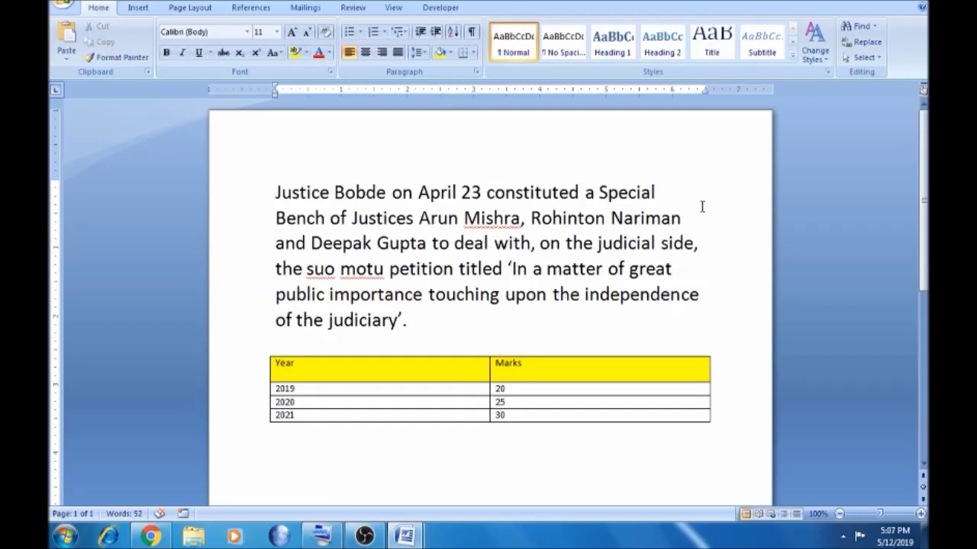
{"action": "left_click", "coordinate": [690, 90]}
{"action": "left_click", "coordinate": [684, 368]}
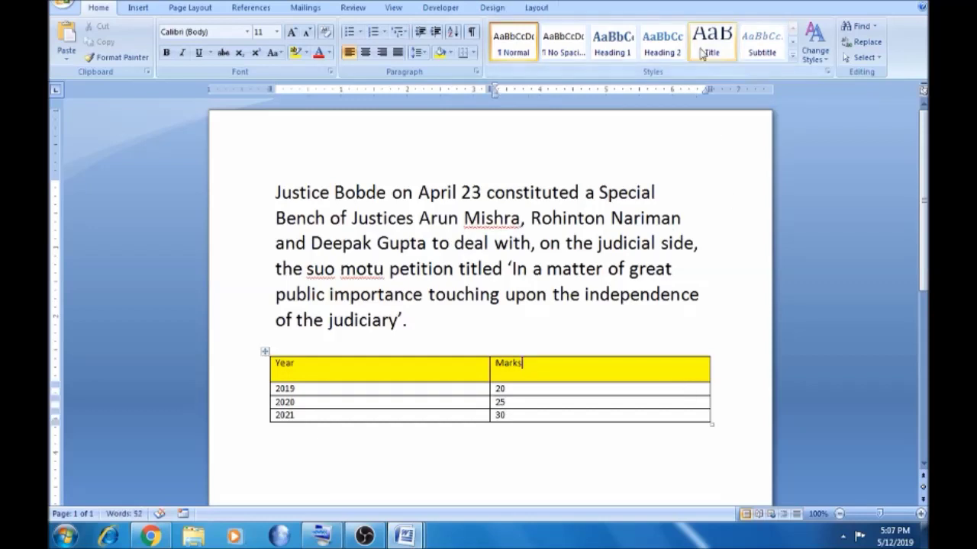
{"action": "left_click_drag", "start_coordinate": [707, 89], "coordinate": [525, 89]}
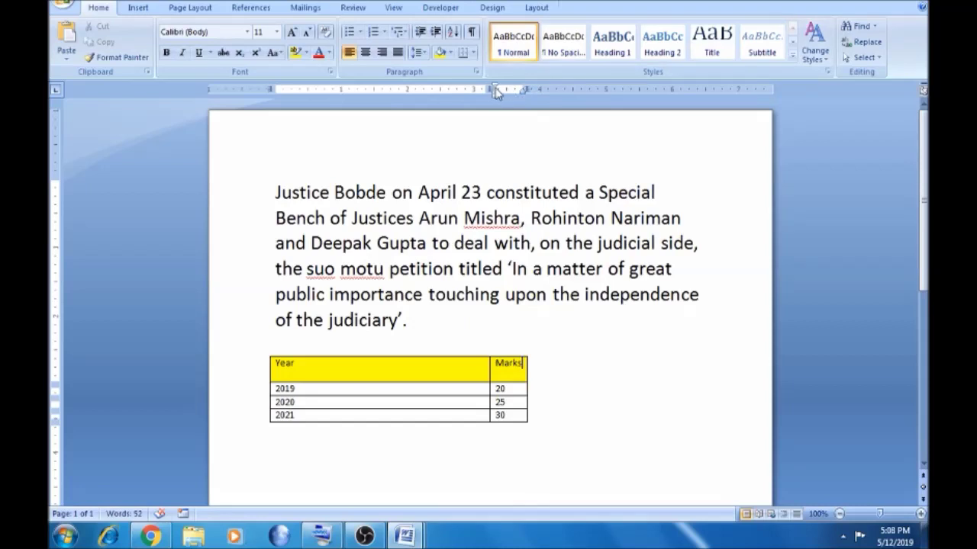
- Narrow the Year column and centre the Year and Marks headings in their cells
{"action": "mouse_move", "coordinate": [493, 90]}
{"action": "left_mouse_down"}
{"action": "mouse_move", "coordinate": [304, 111]}
{"action": "mouse_move", "coordinate": [342, 90]}
{"action": "mouse_move", "coordinate": [366, 90]}
{"action": "left_mouse_up"}
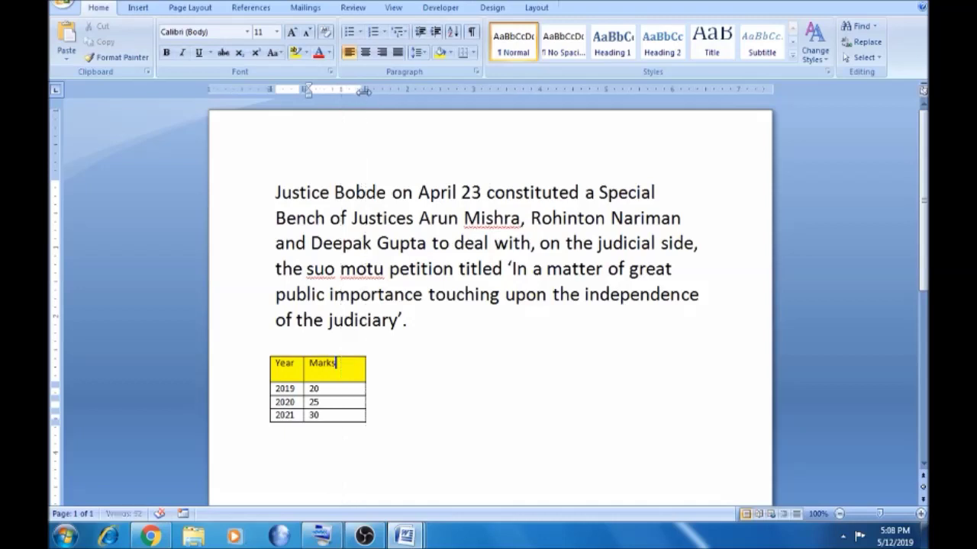
{"action": "left_click", "coordinate": [340, 364]}
{"action": "double_click", "coordinate": [284, 367]}
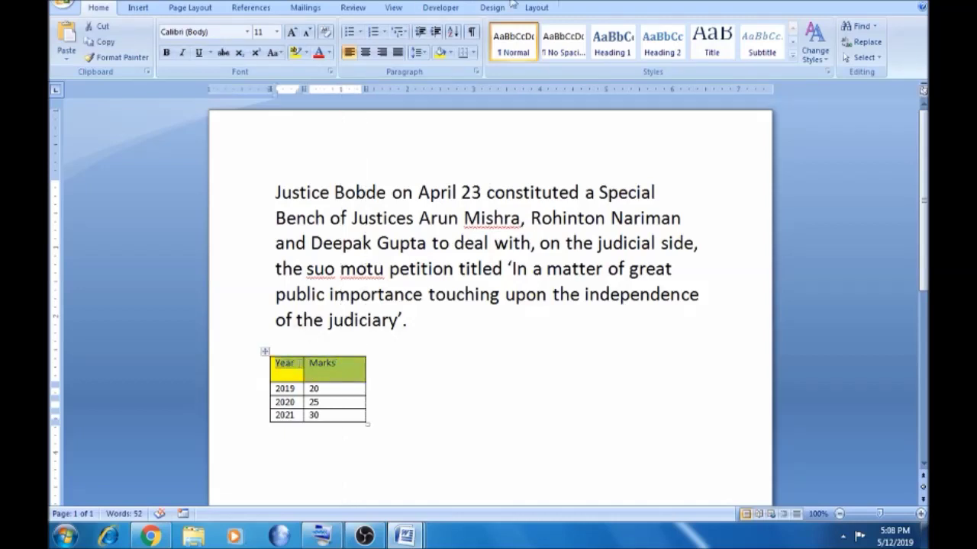
{"action": "left_click", "coordinate": [538, 7]}
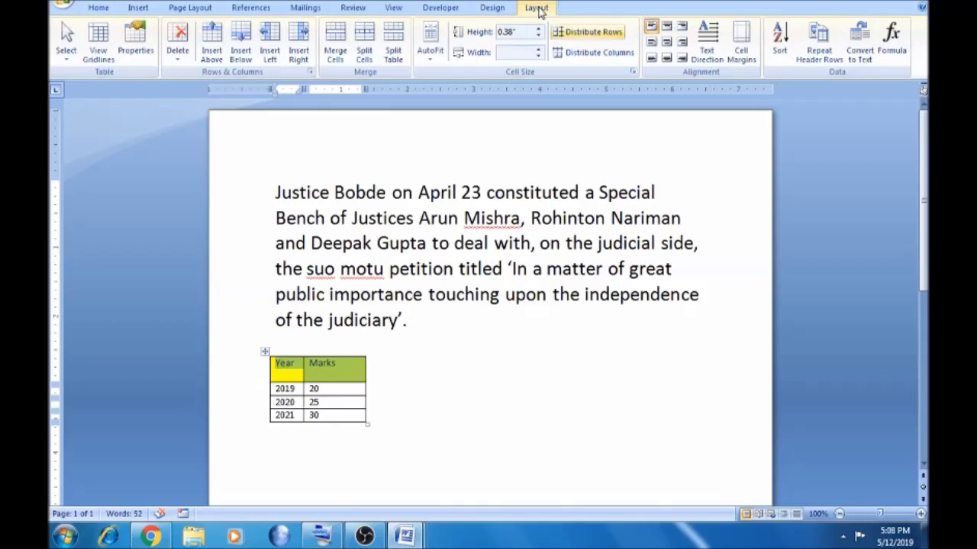
{"action": "left_click", "coordinate": [666, 42]}
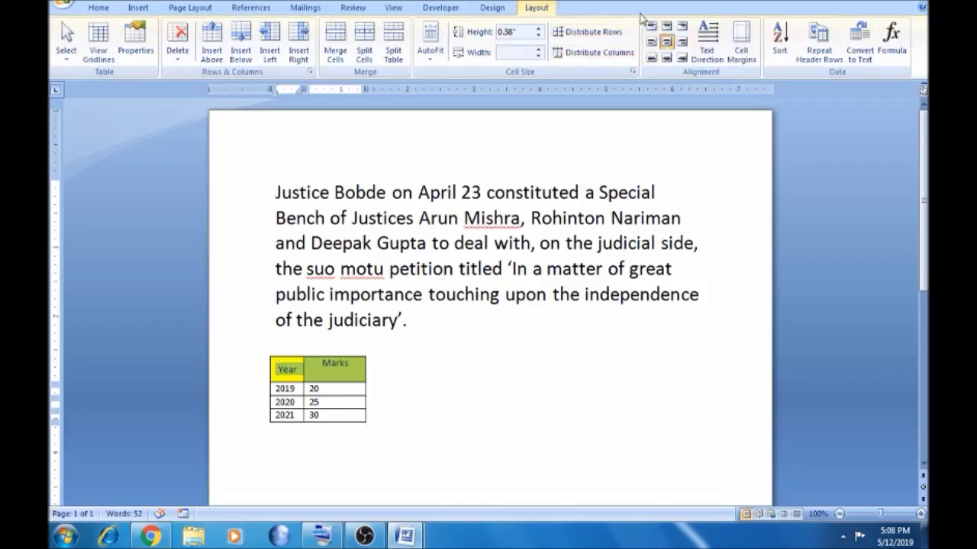
- Bottom-centre Marks, add a blank line to heighten the header row, and narrow Marks further
{"action": "left_click", "coordinate": [359, 364]}
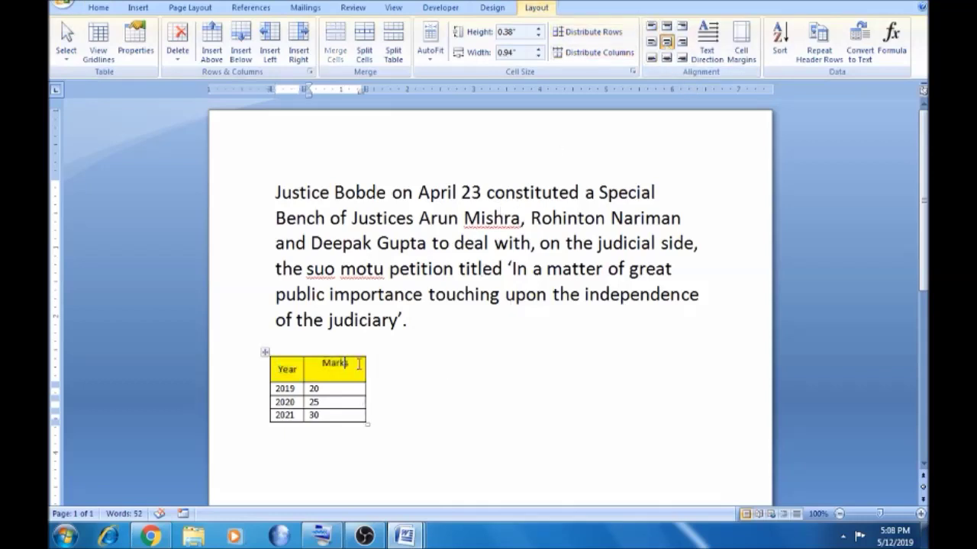
{"action": "left_click_drag", "start_coordinate": [359, 364], "coordinate": [323, 364]}
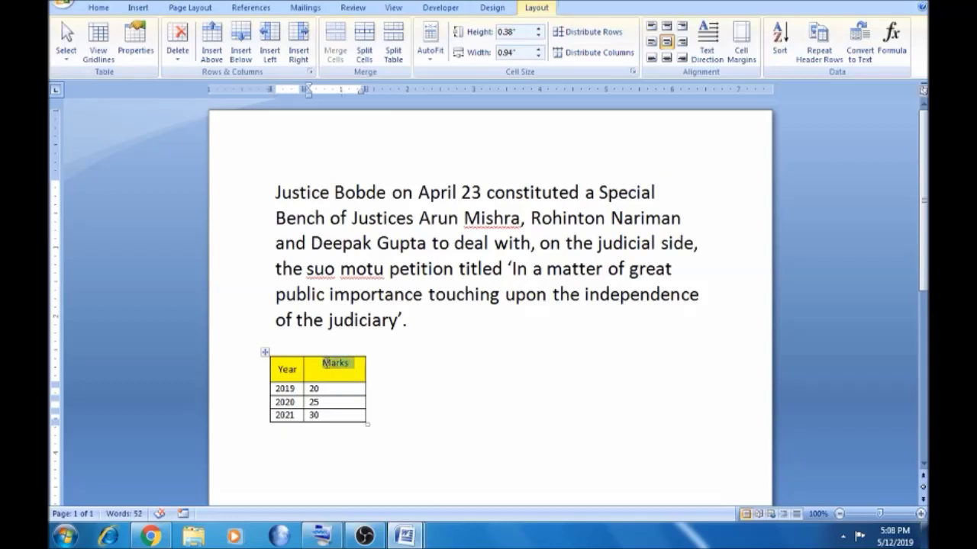
{"action": "left_click", "coordinate": [666, 58]}
{"action": "left_click", "coordinate": [357, 371]}
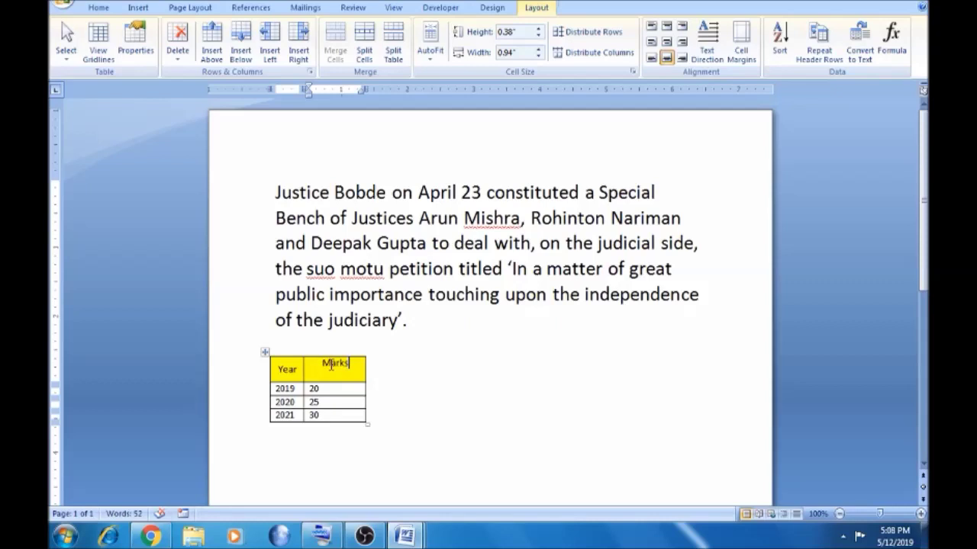
{"action": "key", "text": "Return"}
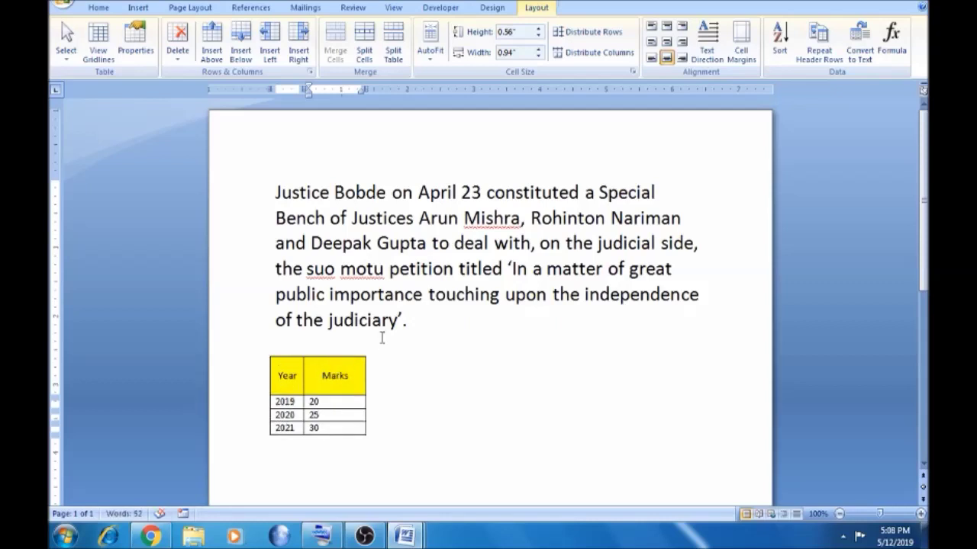
{"action": "left_click_drag", "start_coordinate": [365, 89], "coordinate": [340, 90]}
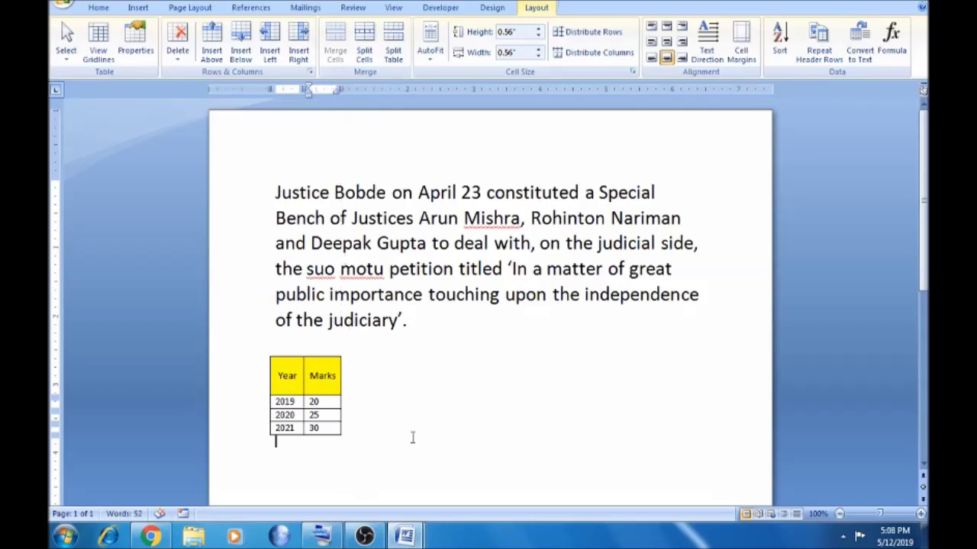
{"action": "left_click", "coordinate": [412, 437]}
{"action": "left_click", "coordinate": [408, 218]}
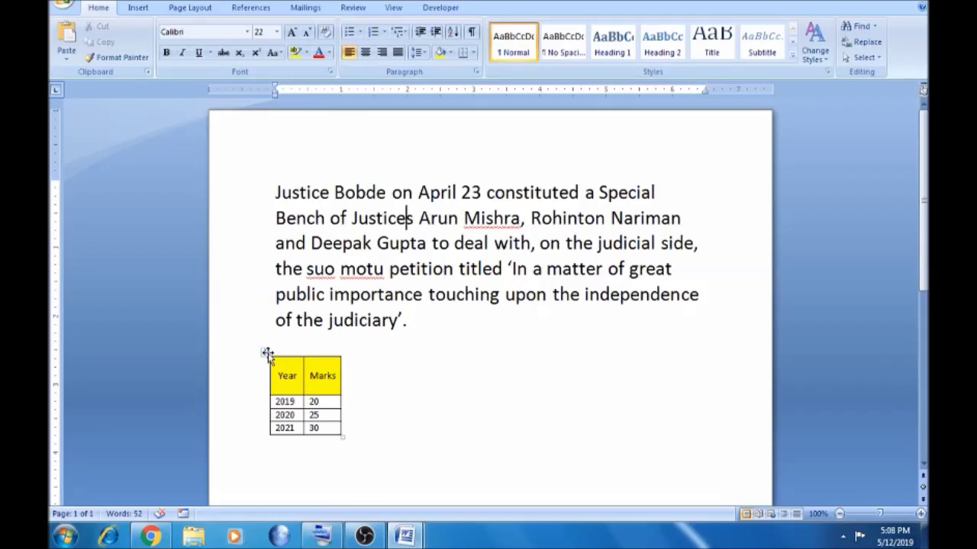
- Move the table to the right of the paragraph and stretch it taller and wider
{"action": "left_click_drag", "start_coordinate": [263, 355], "coordinate": [668, 183]}
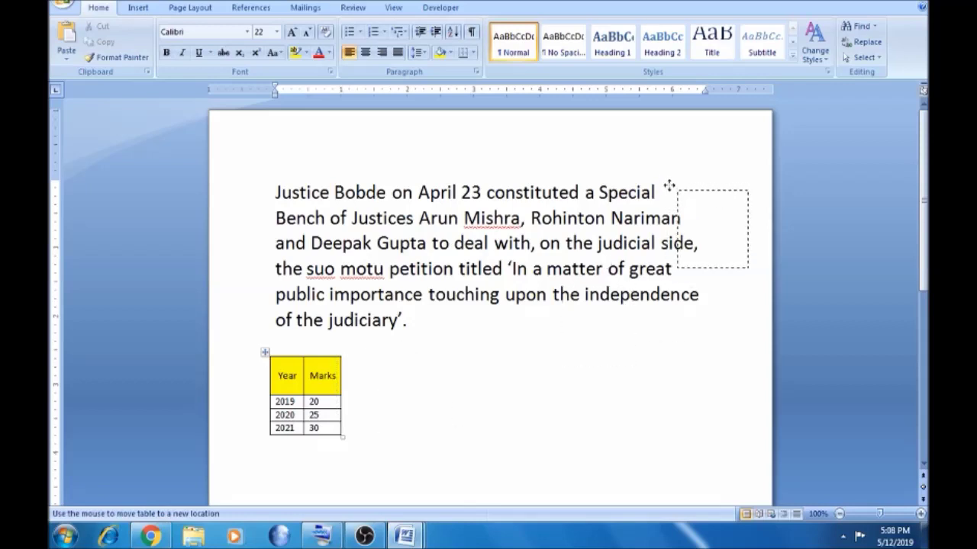
{"action": "left_click_drag", "start_coordinate": [669, 184], "coordinate": [670, 188]}
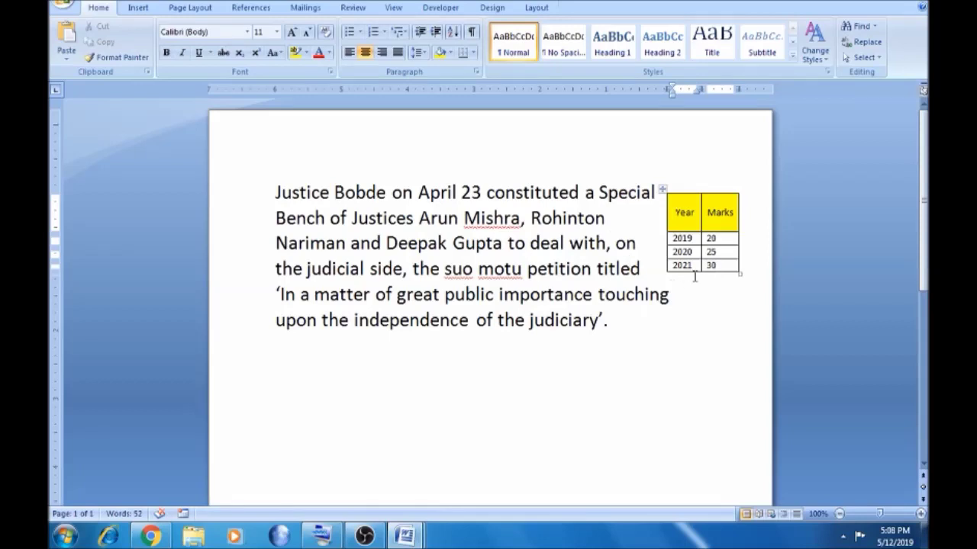
{"action": "left_click_drag", "start_coordinate": [740, 274], "coordinate": [743, 330]}
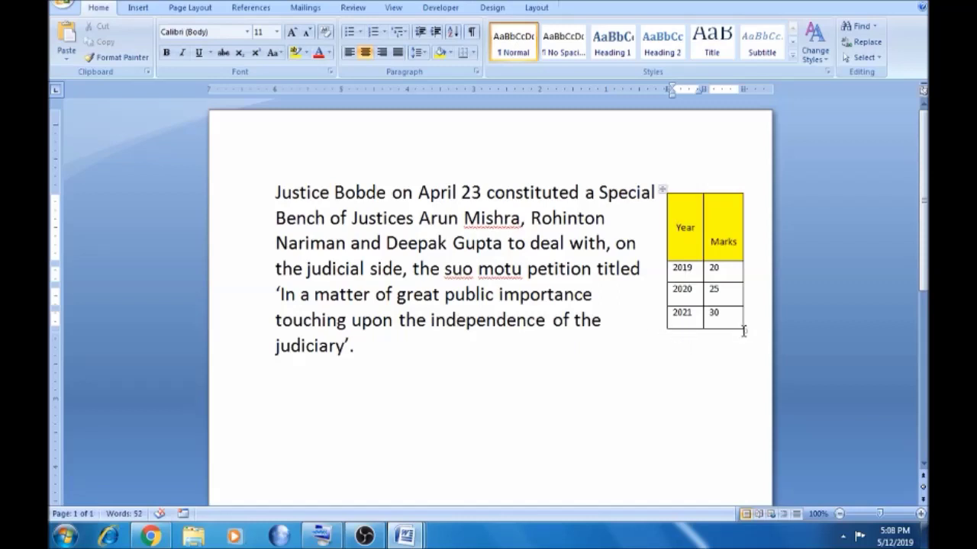
{"action": "left_click_drag", "start_coordinate": [746, 332], "coordinate": [772, 335]}
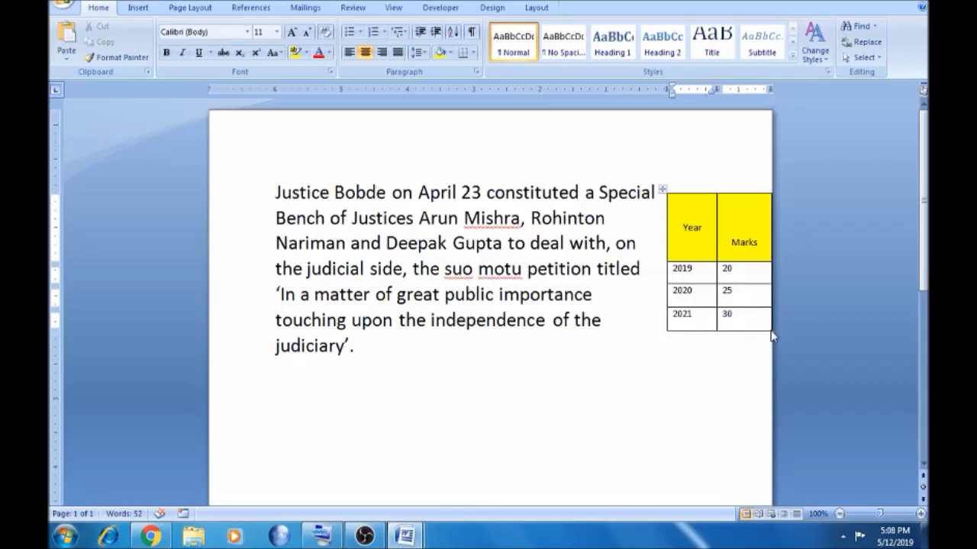
- Nudge the table left within the page, enlarge it slightly, and deselect it
{"action": "left_click_drag", "start_coordinate": [662, 189], "coordinate": [621, 185]}
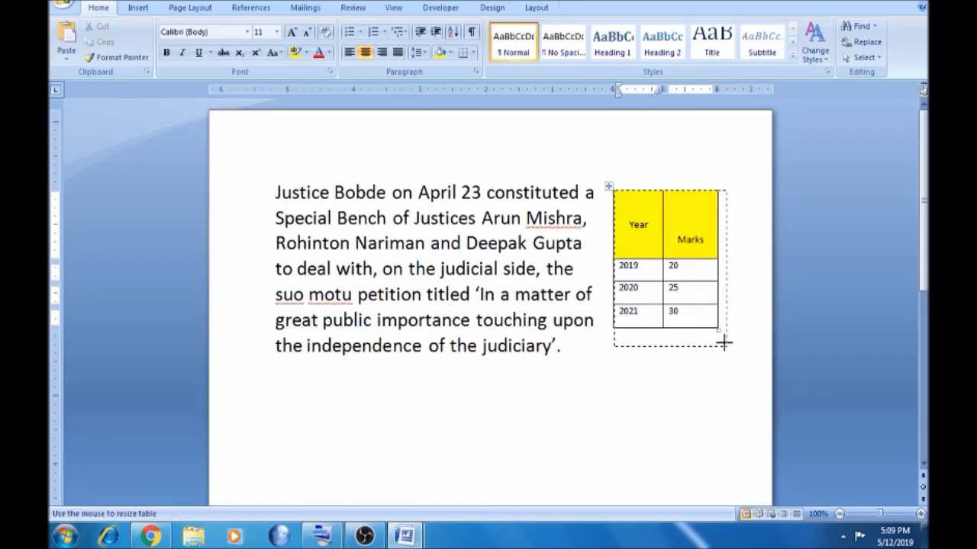
{"action": "left_click_drag", "start_coordinate": [719, 333], "coordinate": [728, 351]}
{"action": "left_click", "coordinate": [652, 363]}
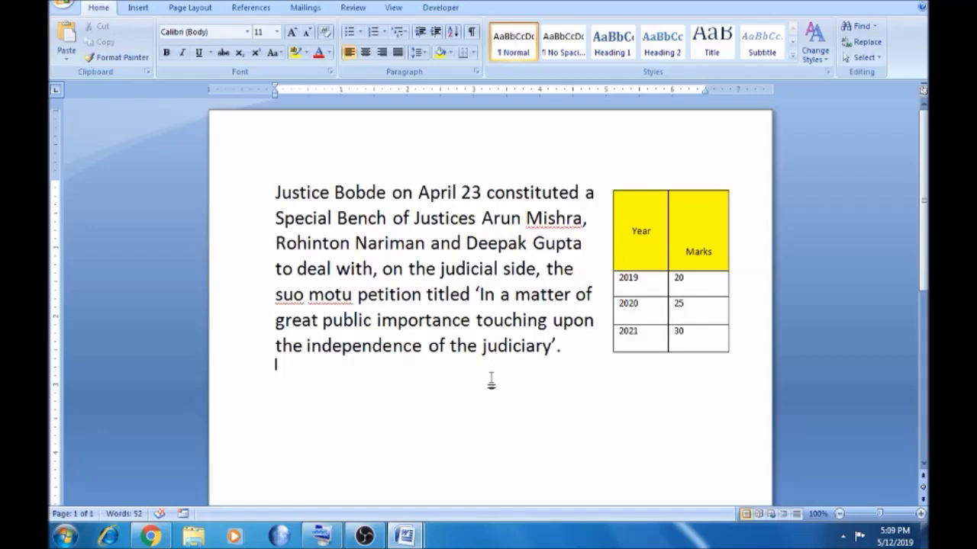
{"action": "left_click", "coordinate": [366, 536]}
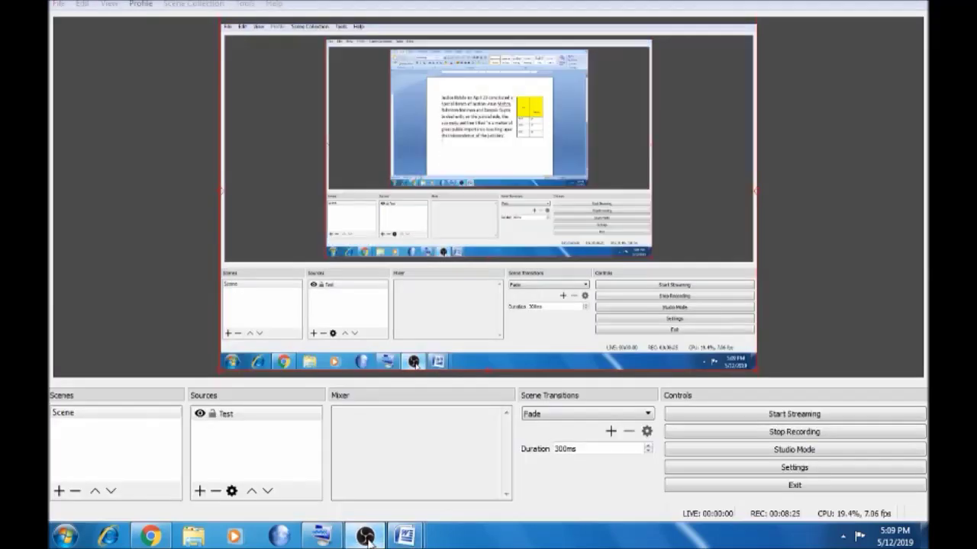
{"action": "left_click", "coordinate": [366, 537]}
{"action": "left_click", "coordinate": [366, 537]}
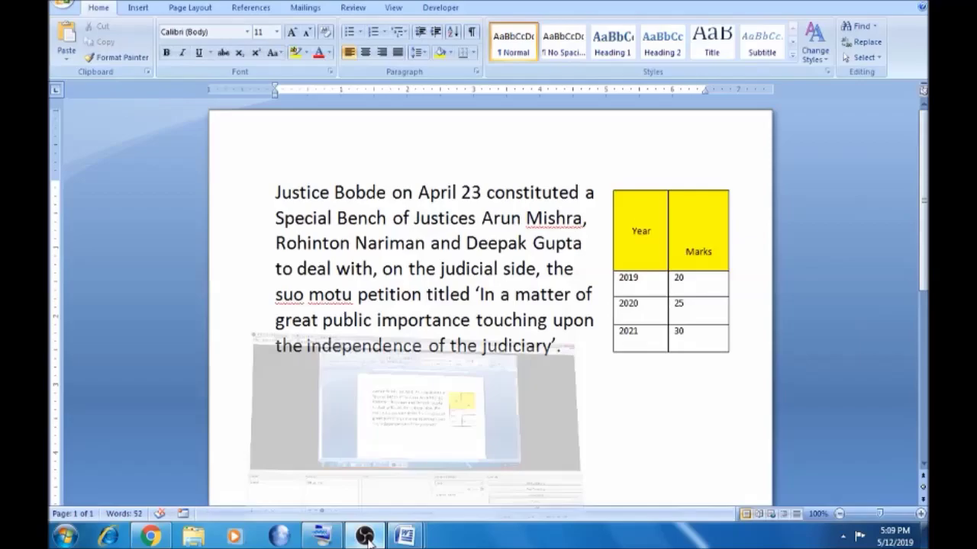